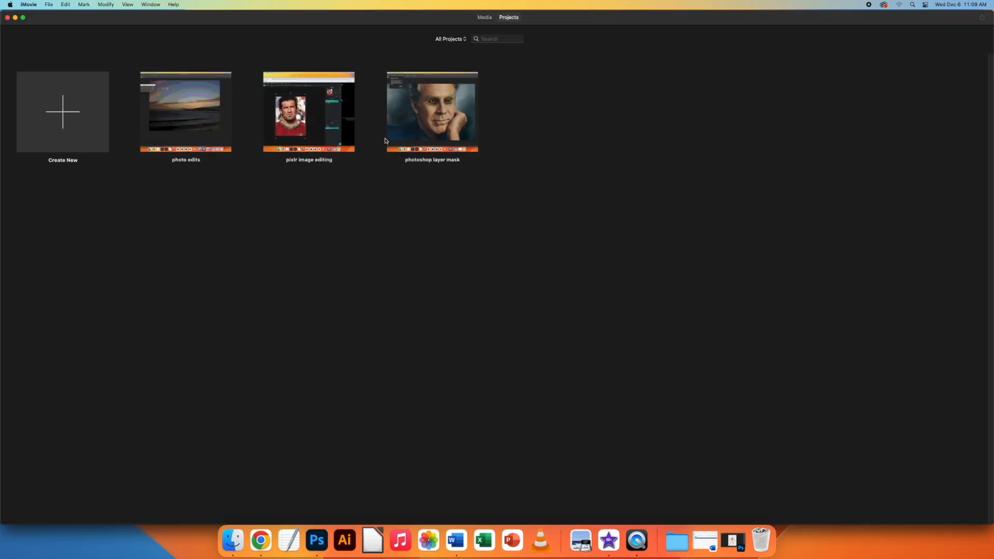
Step: Create a new movie project and start importing media into it
{"action": "left_click", "coordinate": [64, 119]}
{"action": "left_click", "coordinate": [46, 154]}
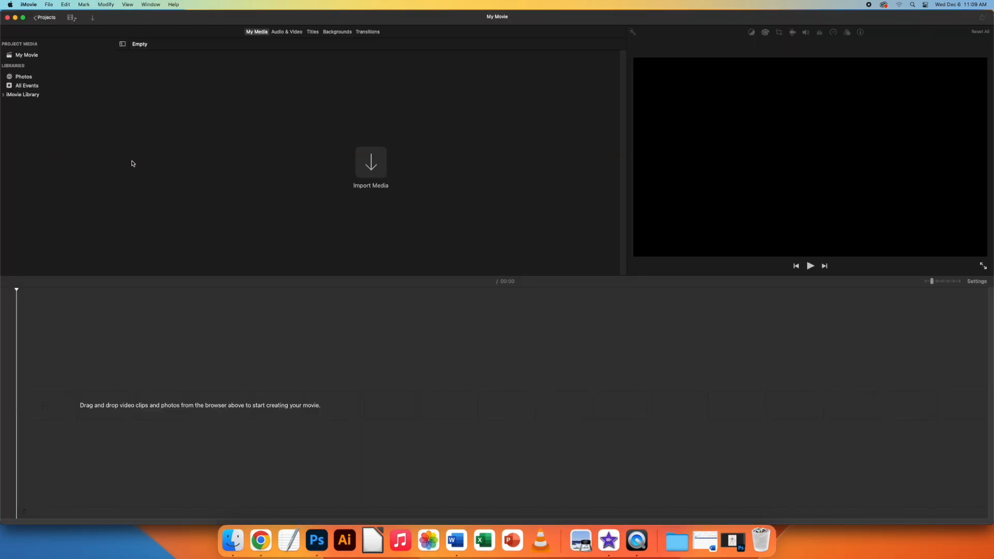
{"action": "left_click", "coordinate": [371, 163]}
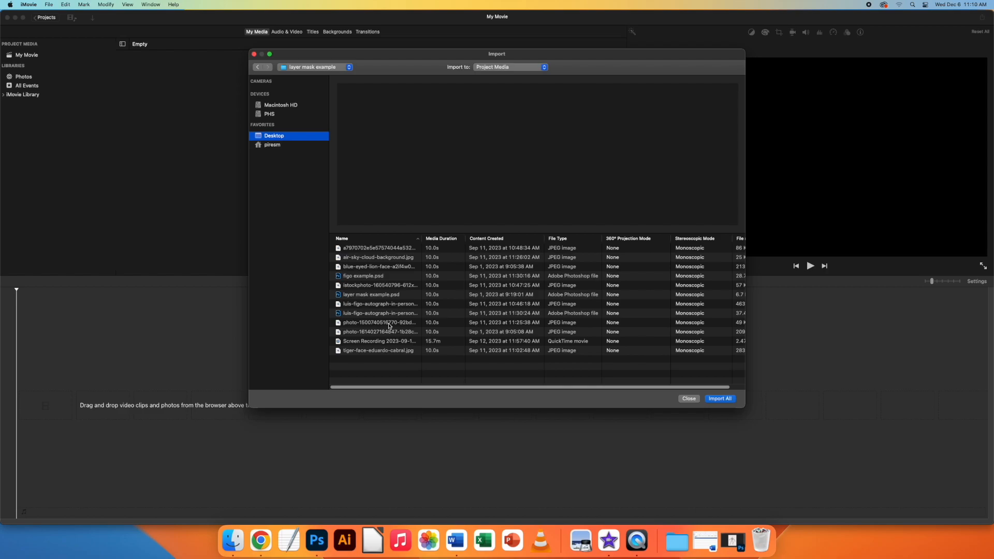
Step: Enlarge the import window and preview the files in the layer mask example folder one after another
{"action": "left_click_drag", "start_coordinate": [746, 411], "coordinate": [821, 445]}
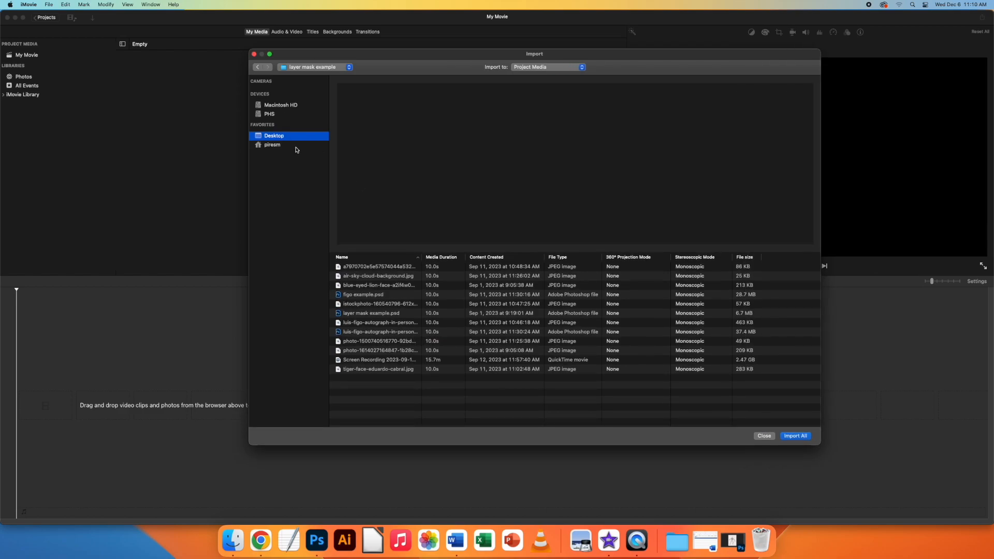
{"action": "left_click", "coordinate": [388, 269]}
{"action": "key", "text": "Down"}
{"action": "key", "text": "Down"}
{"action": "key", "text": "Down"}
{"action": "key", "text": "Down"}
{"action": "key", "text": "Down"}
{"action": "key", "text": "Down"}
{"action": "key", "text": "Down"}
{"action": "key", "text": "Down"}
{"action": "key", "text": "Down"}
{"action": "key", "text": "Down"}
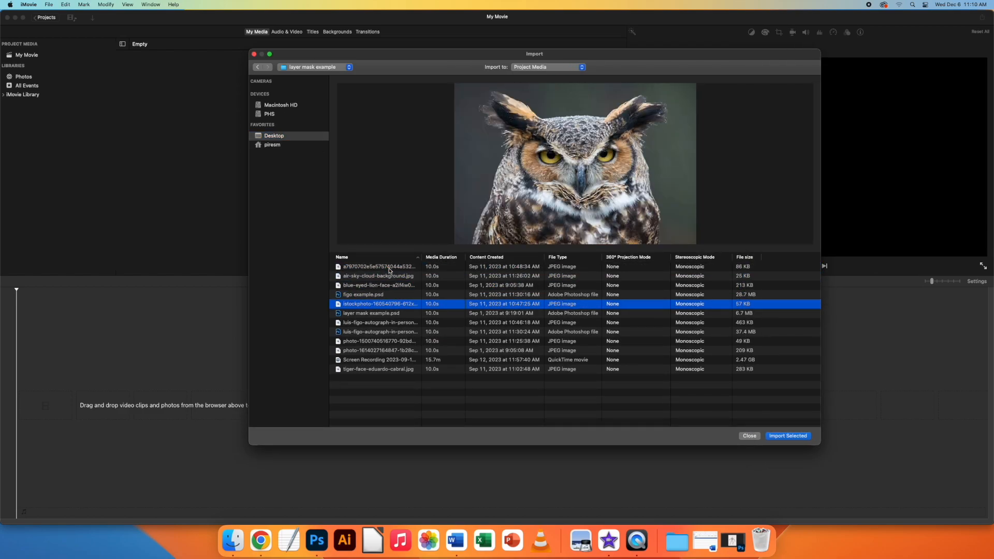
{"action": "key", "text": "Down"}
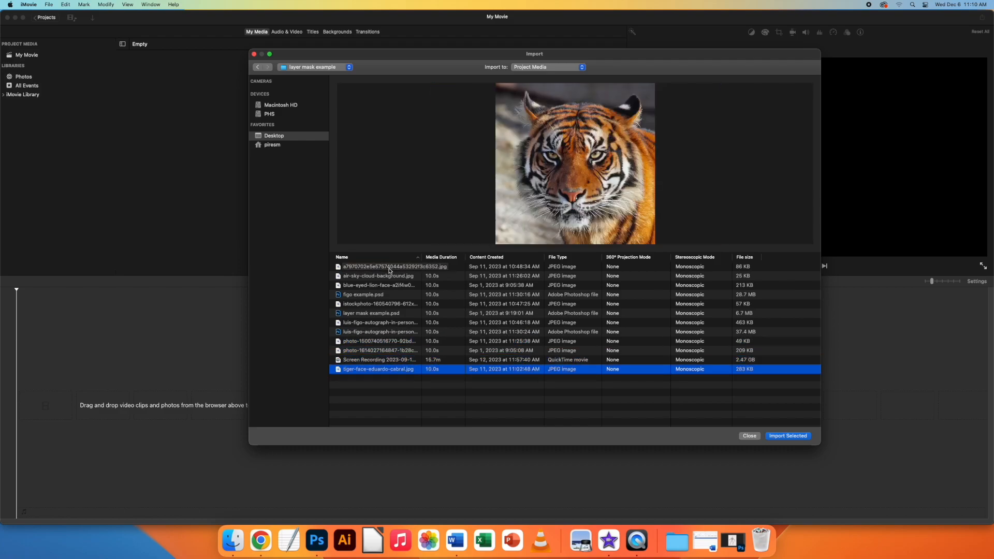
Step: Import both New York City in 1982-1983 photos from the Desktop folder into the project
{"action": "left_click", "coordinate": [273, 145]}
{"action": "double_click", "coordinate": [354, 285]}
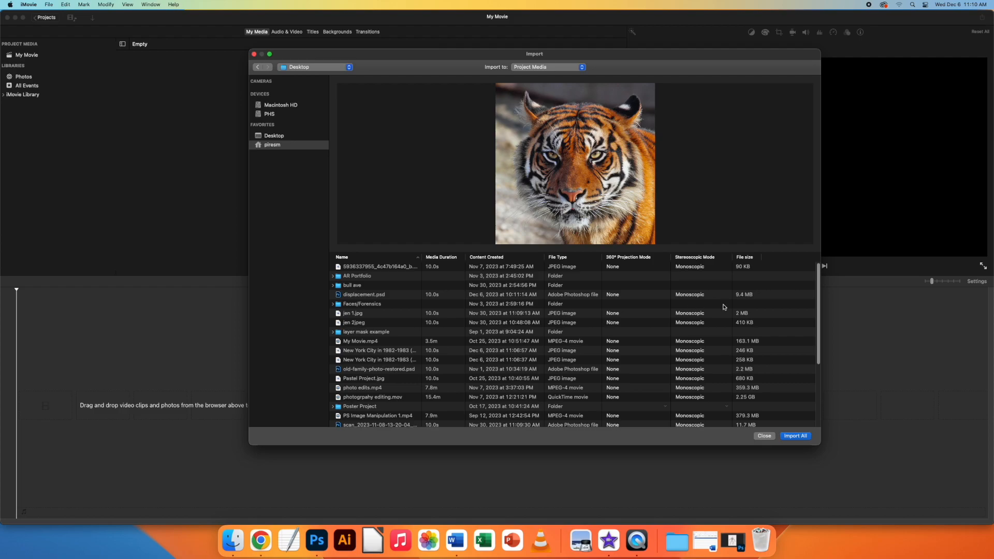
{"action": "scroll", "coordinate": [816, 304], "scroll_direction": "down", "scroll_amount": 5}
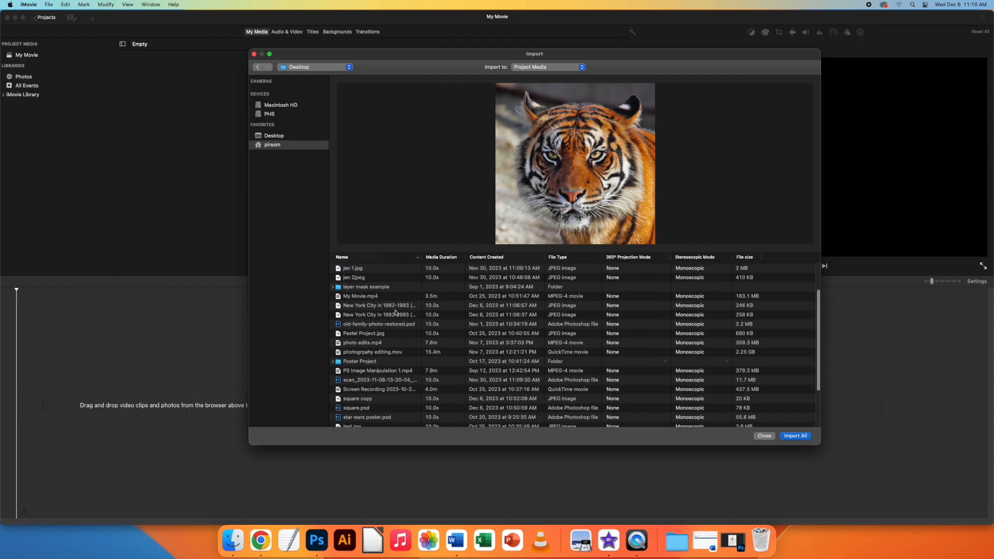
{"action": "left_click", "coordinate": [398, 306]}
{"action": "left_click", "coordinate": [398, 315], "text": "shift"}
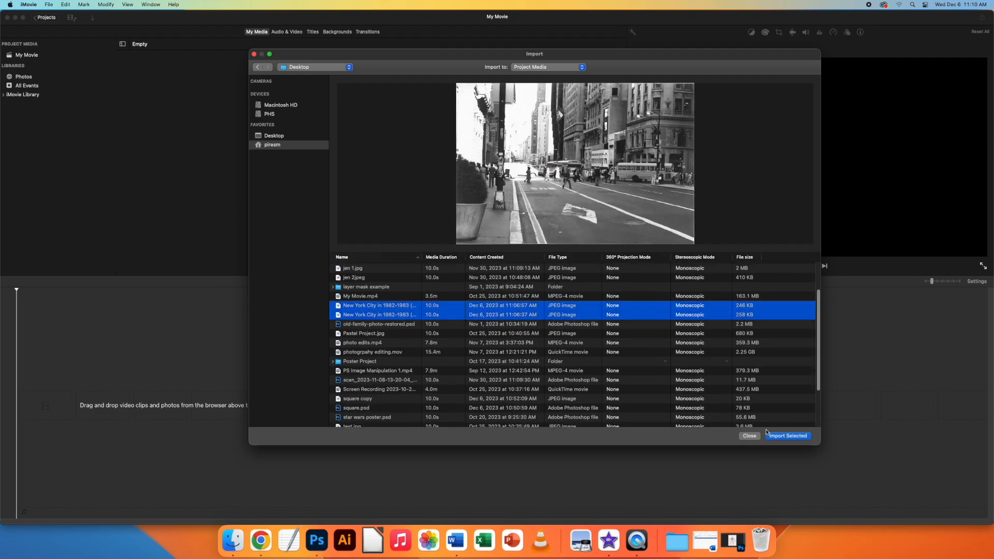
{"action": "left_click", "coordinate": [783, 436]}
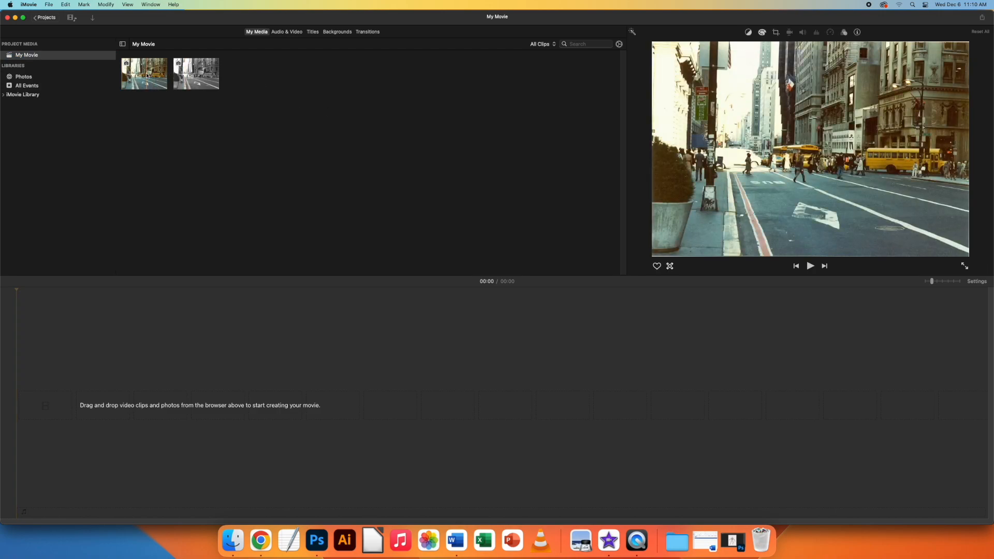
Step: Place the black-and-white street photo in the timeline, followed by the color version, and play the sequence
{"action": "left_click_drag", "start_coordinate": [194, 76], "coordinate": [124, 409]}
{"action": "left_click", "coordinate": [140, 71]}
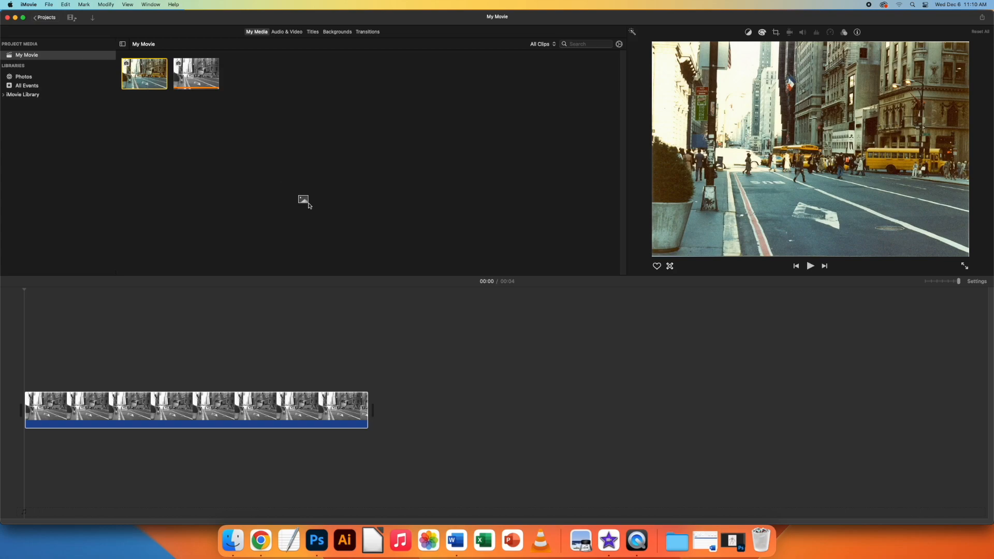
{"action": "left_click_drag", "start_coordinate": [303, 202], "coordinate": [430, 393]}
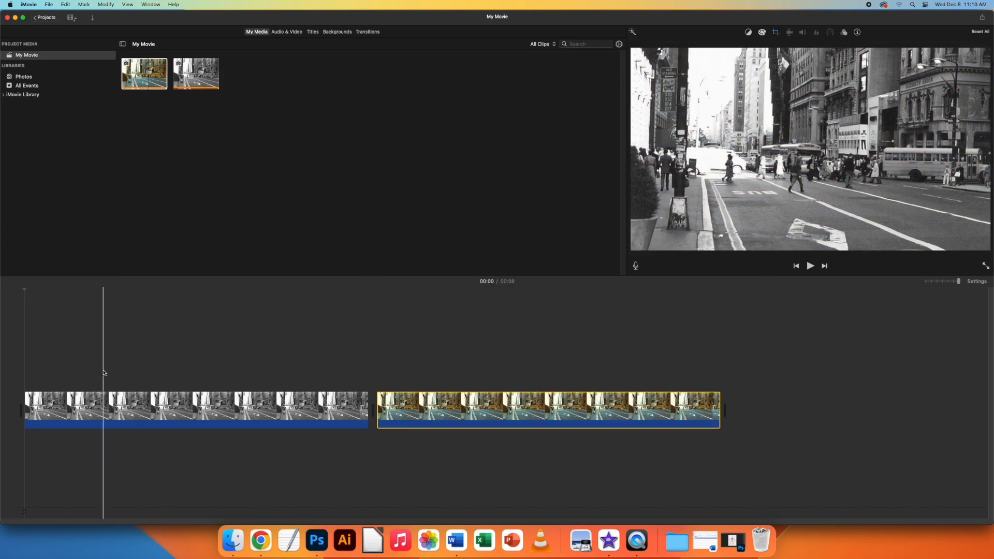
{"action": "key", "text": "space"}
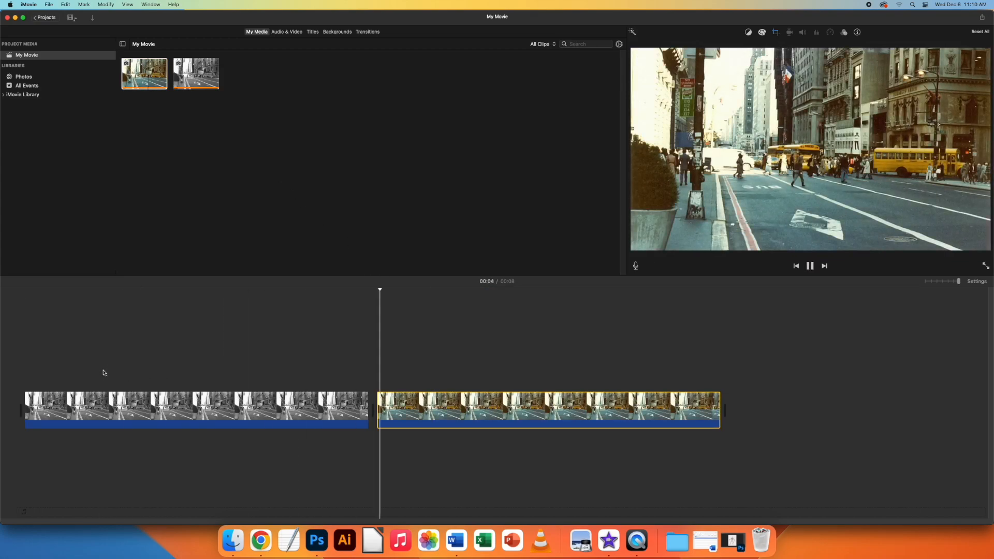
{"action": "key", "text": "space"}
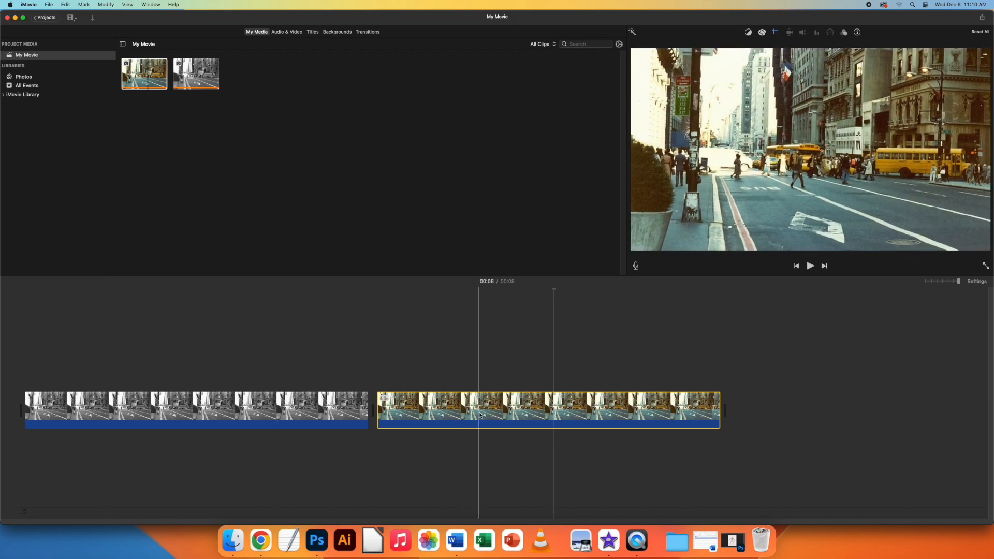
Step: Set the crop style of both photo clips to Fit and play the result
{"action": "left_click", "coordinate": [775, 33]}
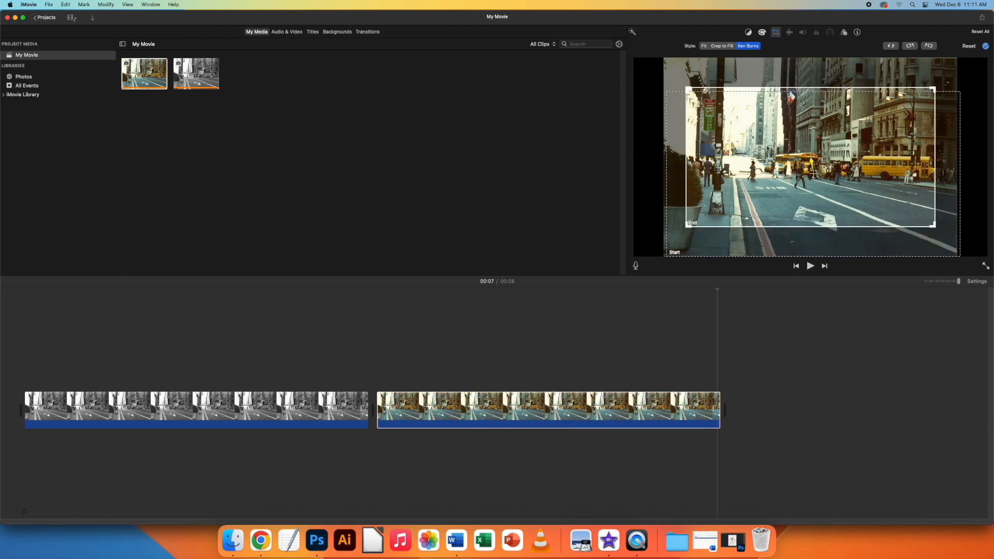
{"action": "left_click", "coordinate": [724, 47]}
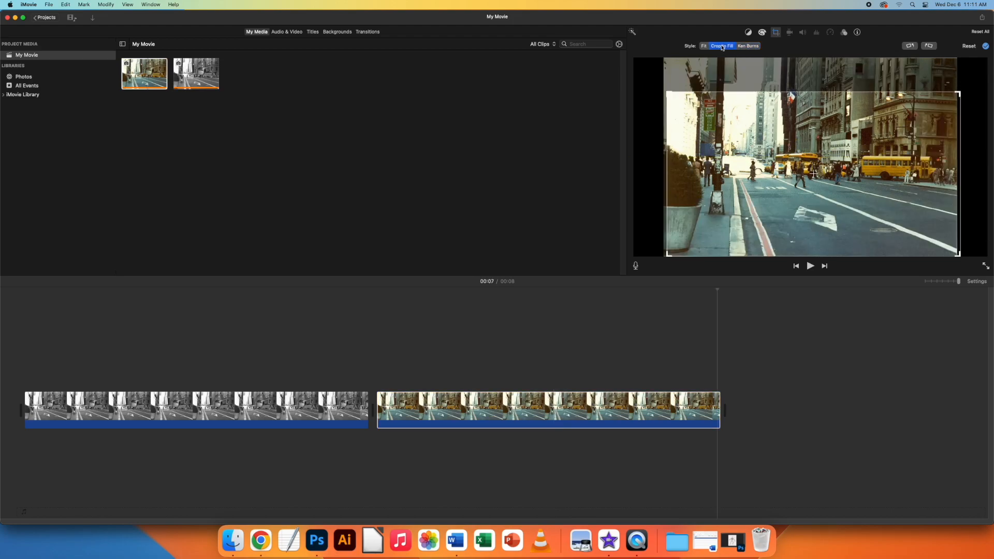
{"action": "left_click", "coordinate": [703, 46]}
{"action": "left_click", "coordinate": [272, 409]}
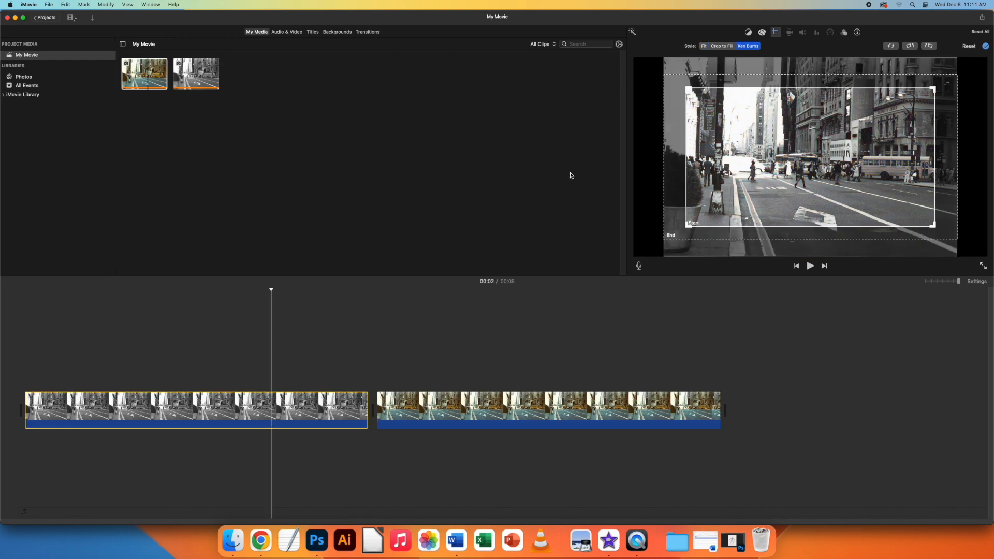
{"action": "left_click", "coordinate": [703, 46]}
{"action": "key", "text": "space"}
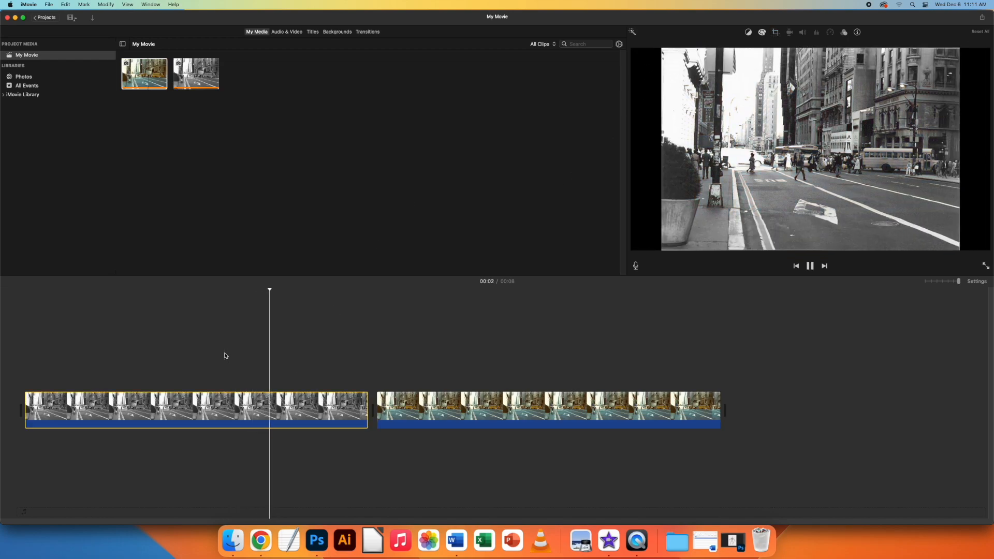
{"action": "key", "text": "space"}
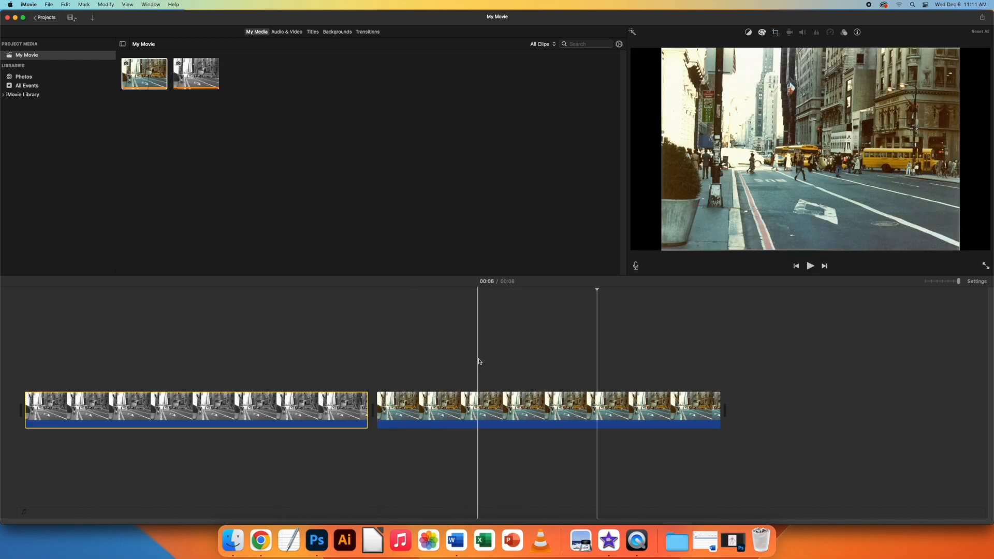
Step: Add a Cross Dissolve transition between the black-and-white and color clips and preview it
{"action": "left_click", "coordinate": [366, 33]}
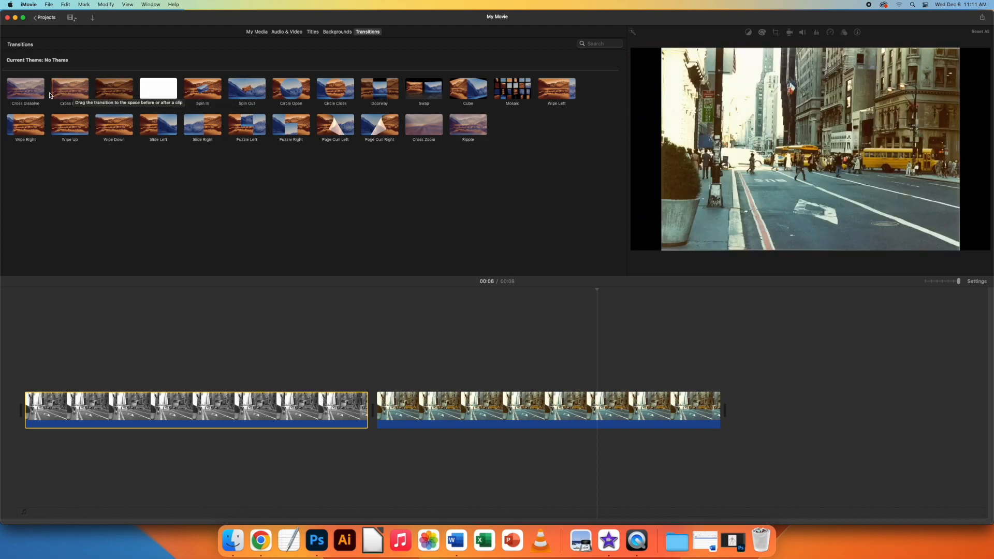
{"action": "left_click_drag", "start_coordinate": [44, 95], "coordinate": [333, 411]}
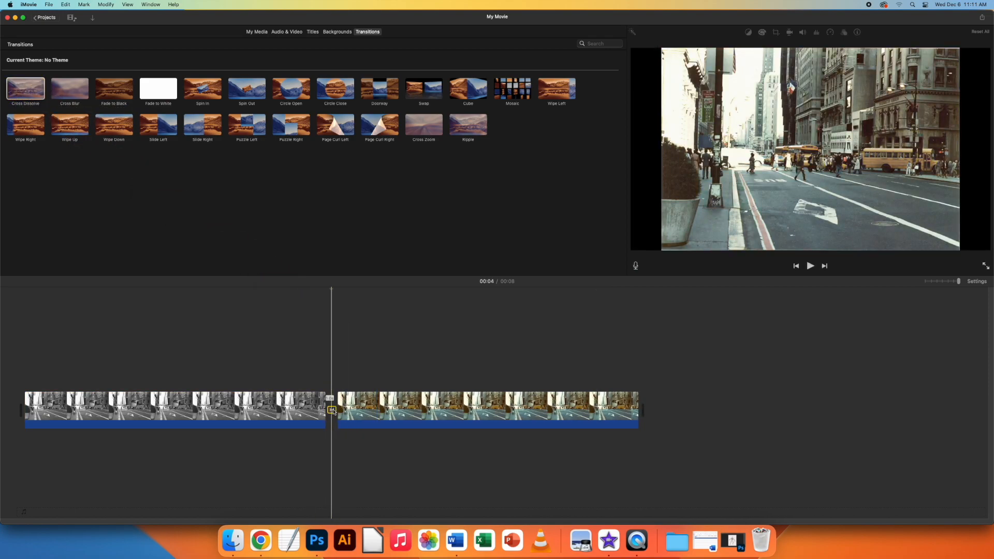
{"action": "key", "text": "space"}
{"action": "left_click", "coordinate": [166, 406]}
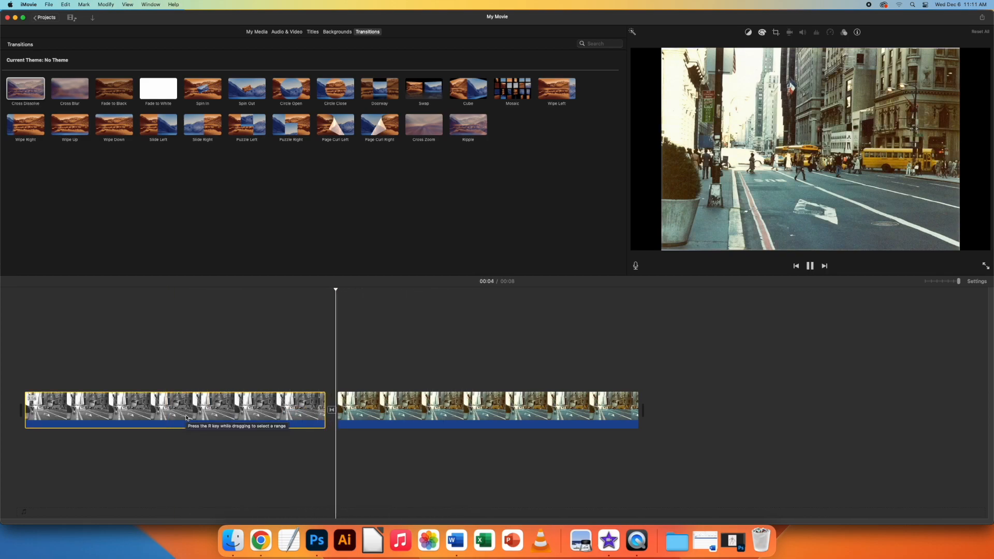
{"action": "key", "text": "space"}
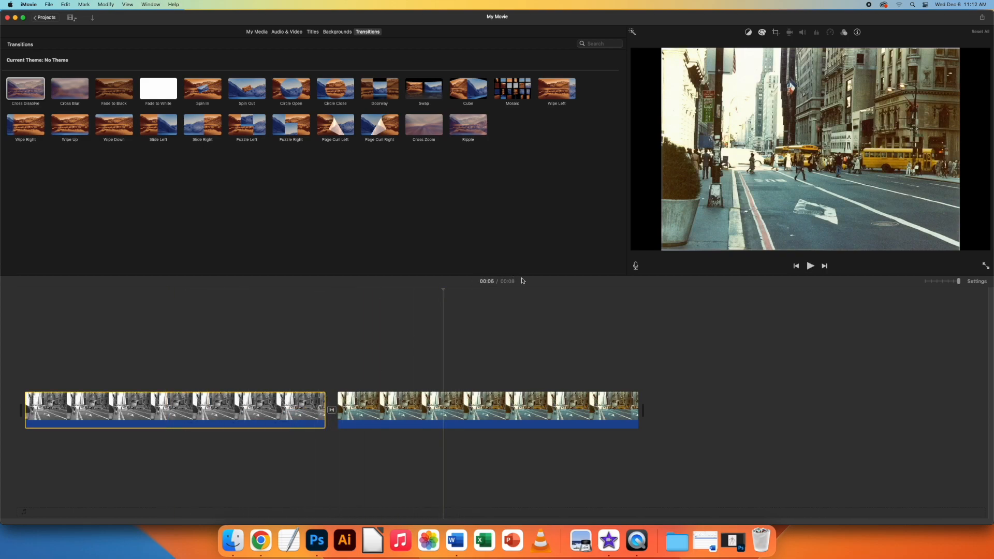
Step: Extend the color clip until the movie lasts about 10 seconds, then lengthen the Cross Dissolve and play it
{"action": "left_click_drag", "start_coordinate": [639, 410], "coordinate": [861, 411]}
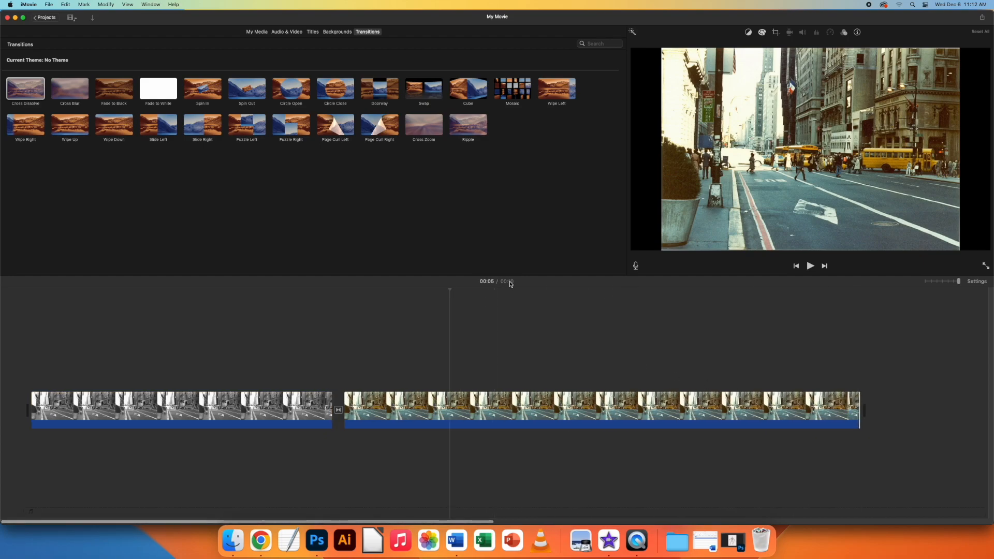
{"action": "double_click", "coordinate": [338, 410]}
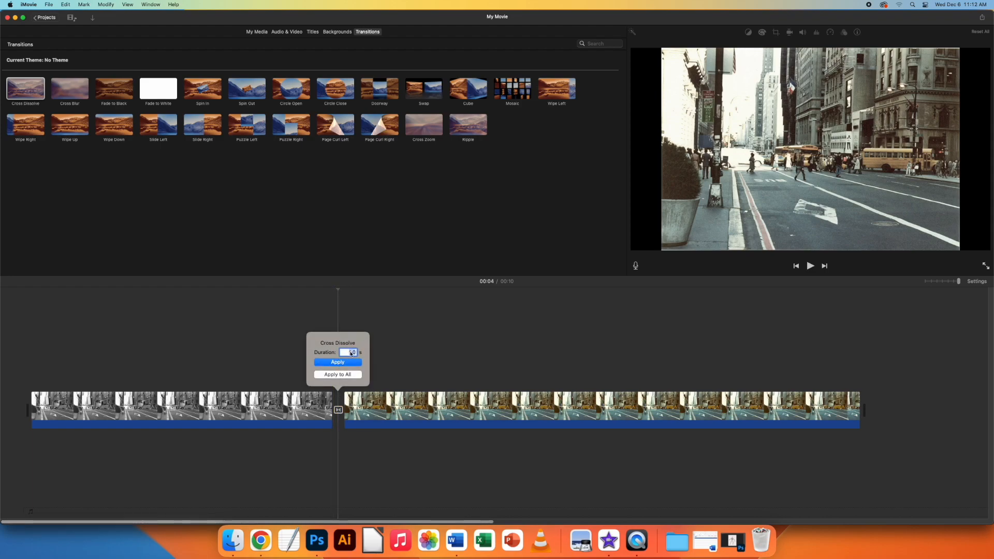
{"action": "left_click", "coordinate": [337, 362]}
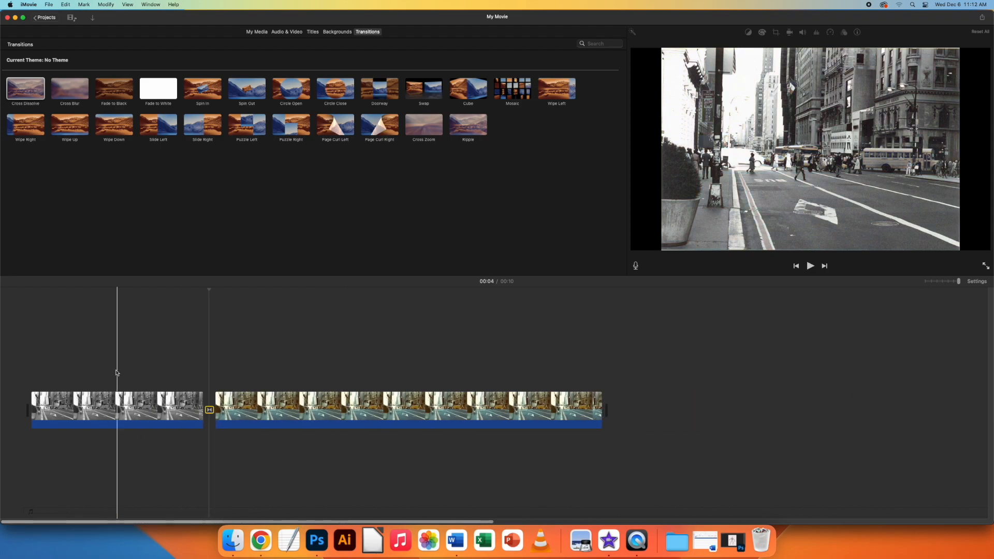
{"action": "key", "text": "space"}
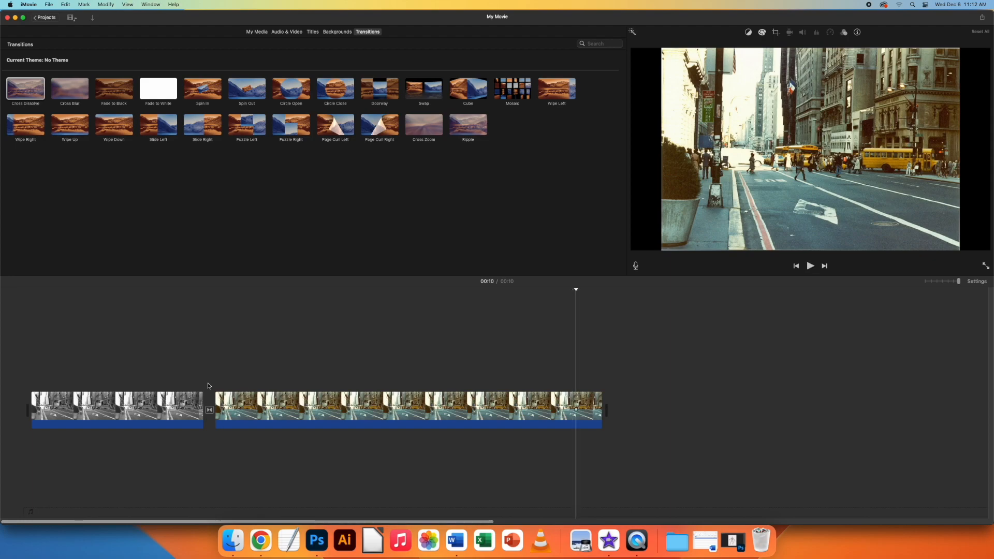
Step: Try the Mosaic transition between the two clips, preview it, and switch back to Cross Dissolve
{"action": "left_click_drag", "start_coordinate": [514, 91], "coordinate": [209, 410]}
{"action": "key", "text": "space"}
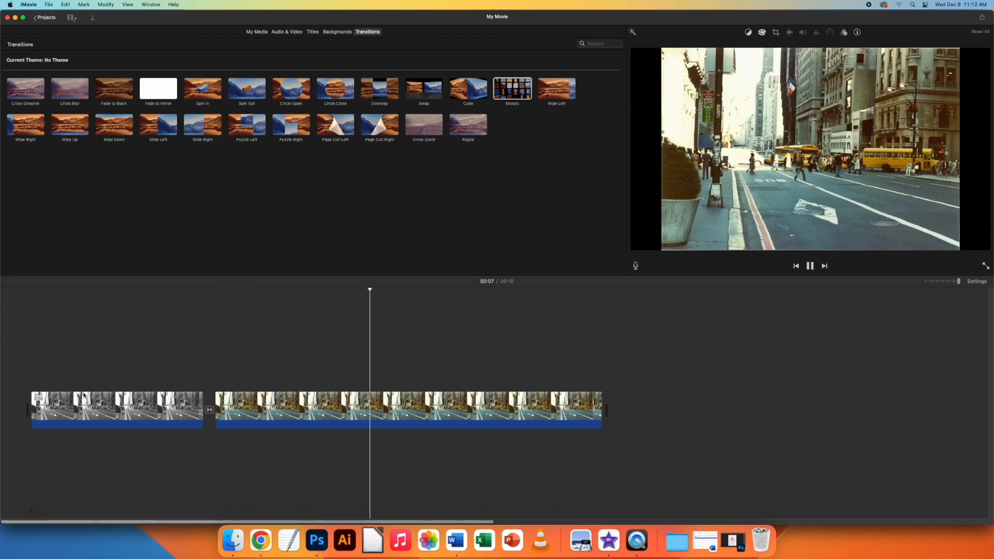
{"action": "left_click", "coordinate": [210, 410]}
{"action": "left_click_drag", "start_coordinate": [29, 91], "coordinate": [210, 409]}
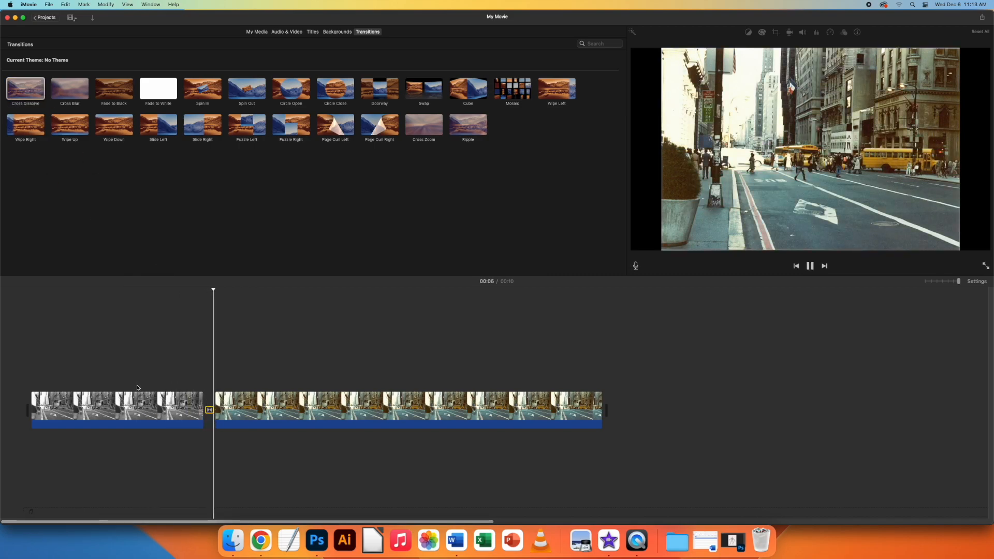
Step: Add a Gravity title as a separate clip at the start of the timeline, before the black-and-white photo
{"action": "left_click", "coordinate": [313, 32]}
{"action": "left_click", "coordinate": [245, 127]}
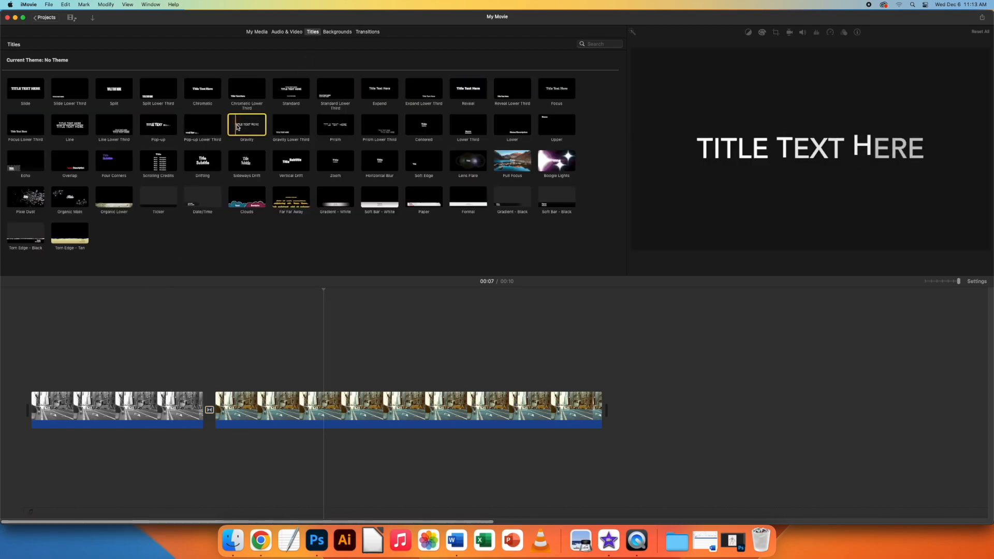
{"action": "left_click_drag", "start_coordinate": [243, 127], "coordinate": [14, 377]}
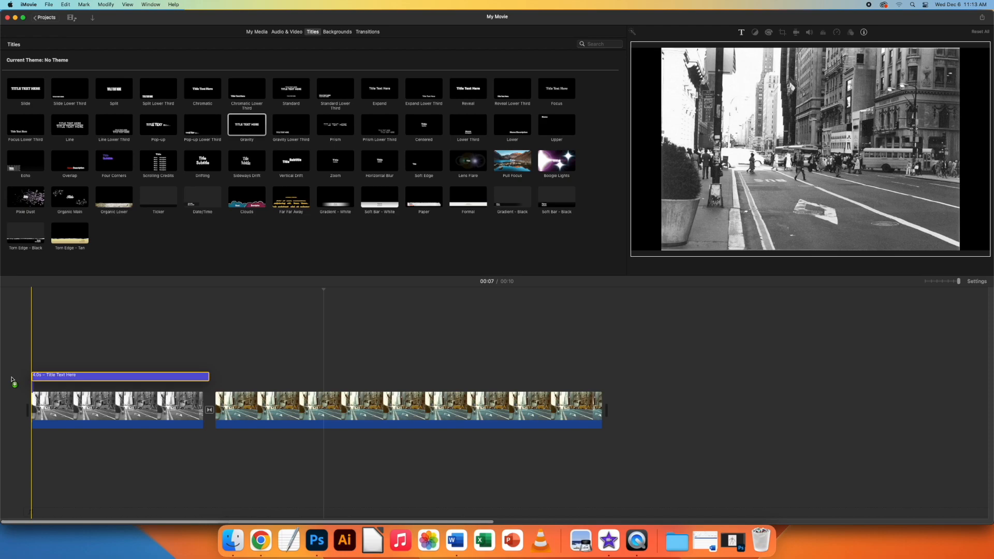
{"action": "left_click", "coordinate": [89, 386]}
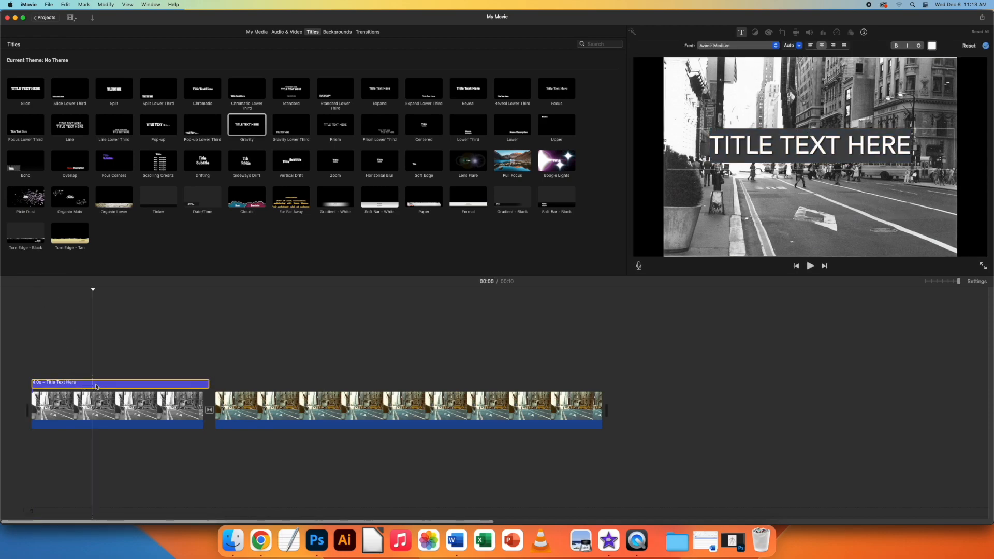
{"action": "left_click_drag", "start_coordinate": [97, 385], "coordinate": [42, 409]}
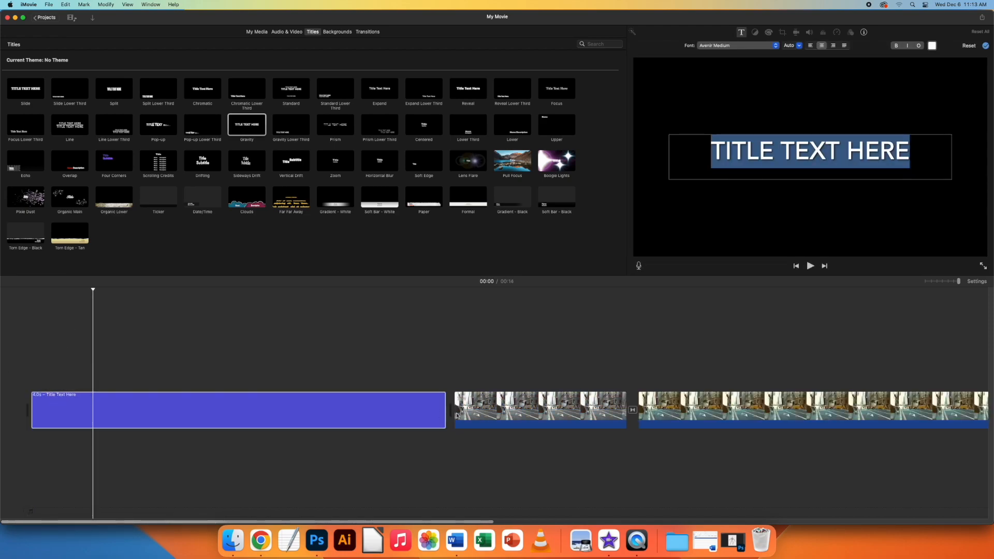
Step: Replace the placeholder text of the opening title with COLORING A PHOTO
{"action": "left_click", "coordinate": [241, 410]}
{"action": "left_click", "coordinate": [748, 165]}
{"action": "left_click", "coordinate": [775, 156]}
{"action": "triple_click", "coordinate": [775, 156]}
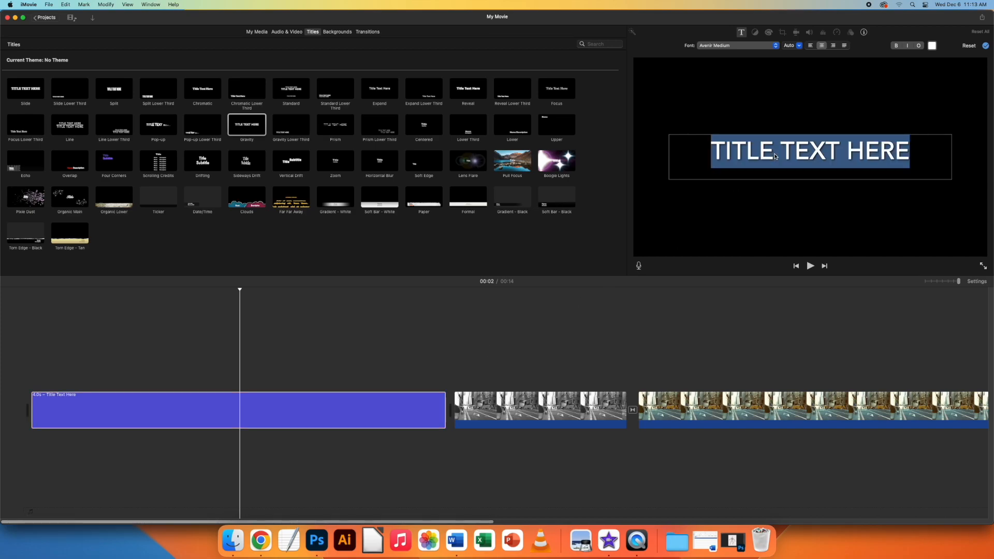
{"action": "type", "text": "COLORI"}
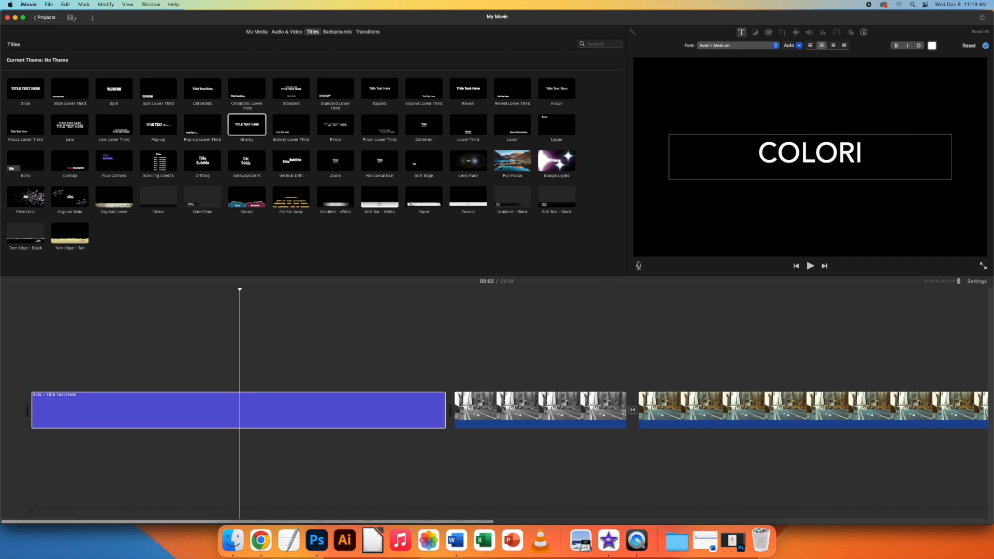
{"action": "type", "text": "NG A"}
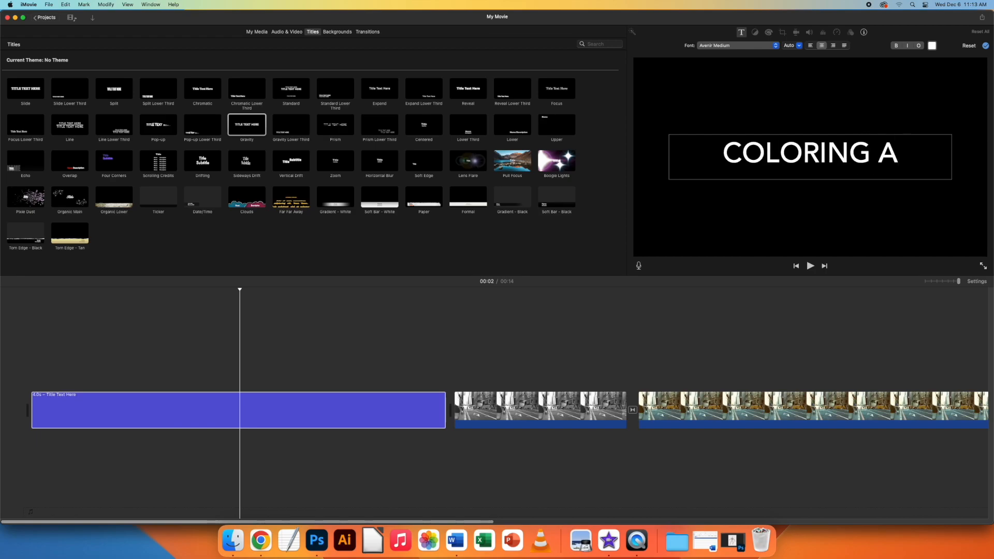
{"action": "type", "text": " PHPTP"}
{"action": "key", "text": "BackSpace"}
{"action": "key", "text": "BackSpace"}
{"action": "key", "text": "BackSpace"}
{"action": "type", "text": "OTO"}
Step: Append "-BY" and the author's name to the opening title, then preview it into the black-and-white clip
{"action": "key", "text": "super+a"}
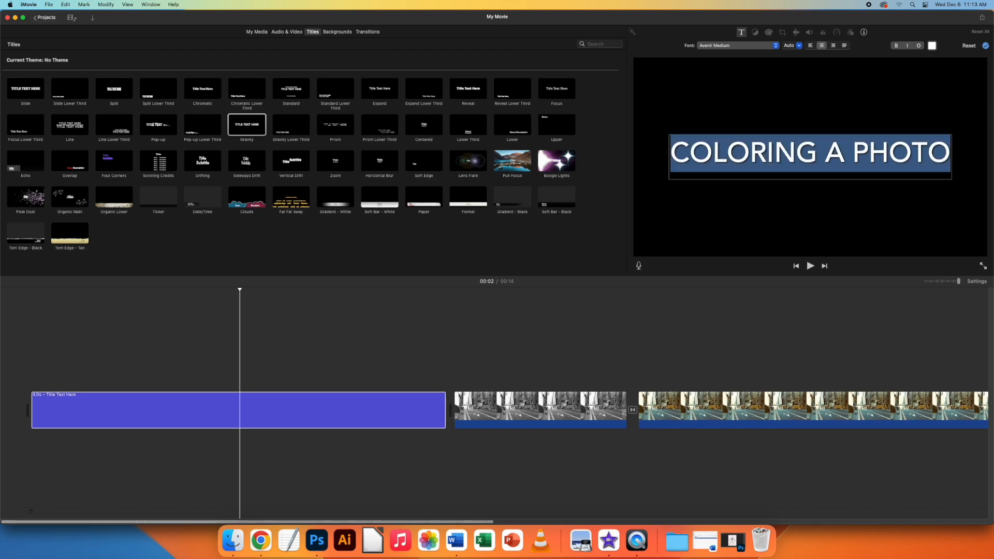
{"action": "left_click", "coordinate": [811, 154]}
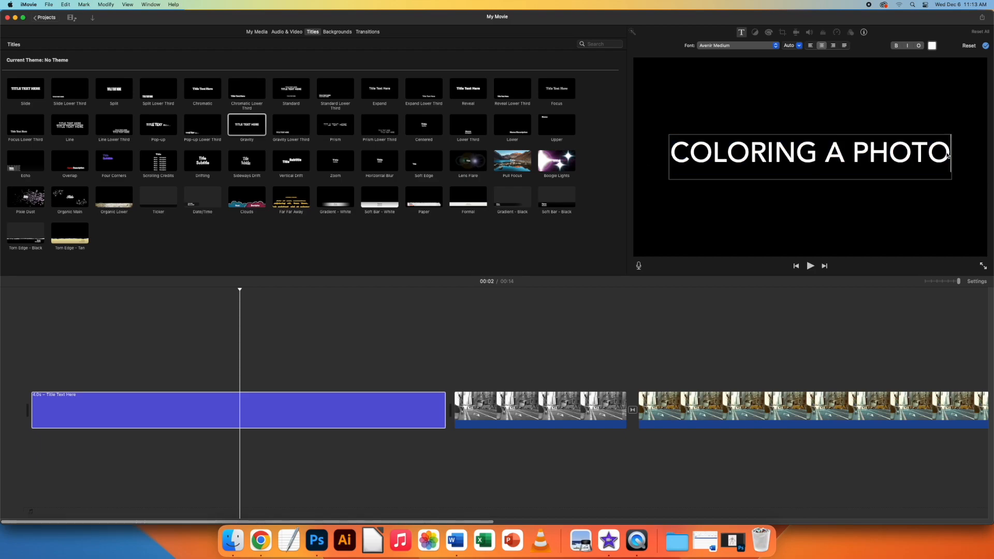
{"action": "type", "text": "-BY MR. PIRES"}
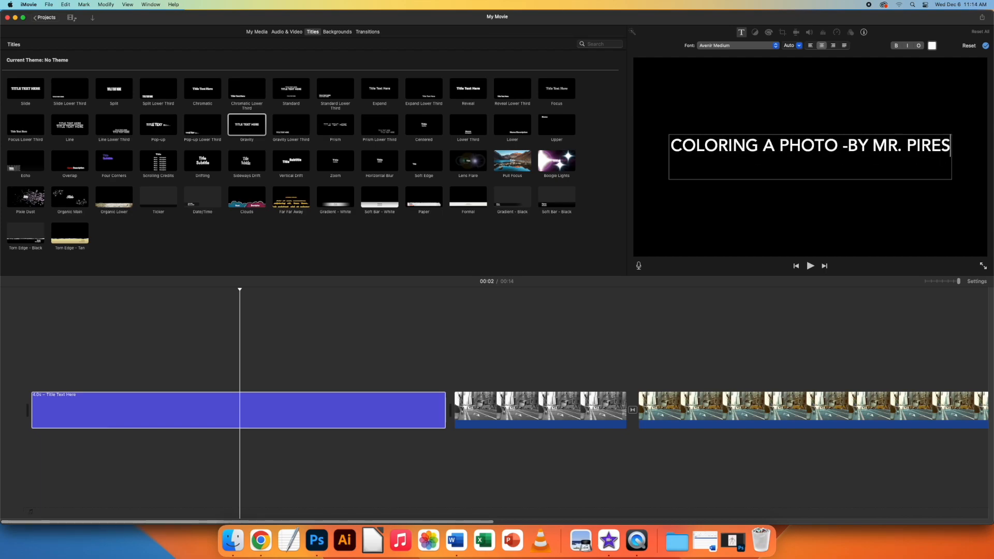
{"action": "key", "text": "super+a"}
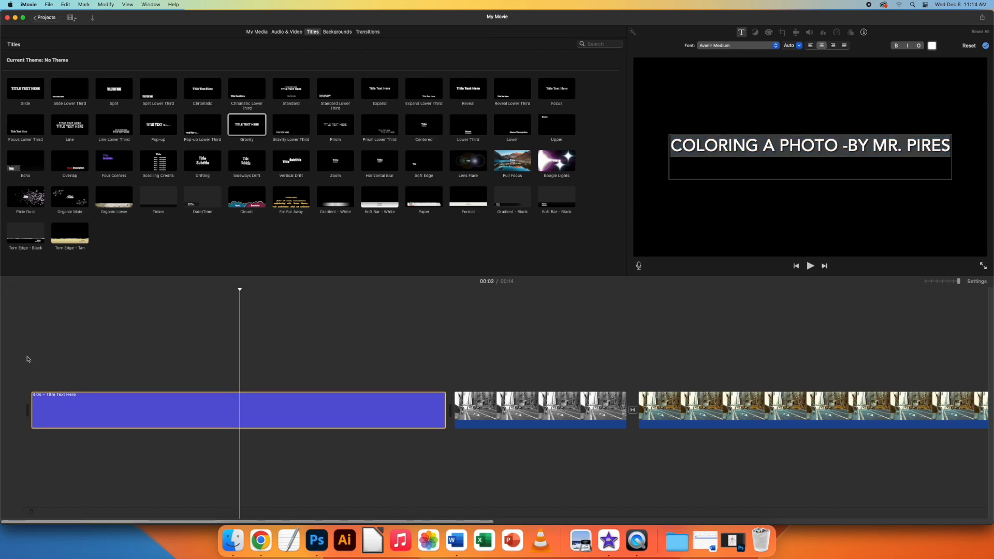
{"action": "left_click", "coordinate": [31, 361]}
{"action": "key", "text": "space"}
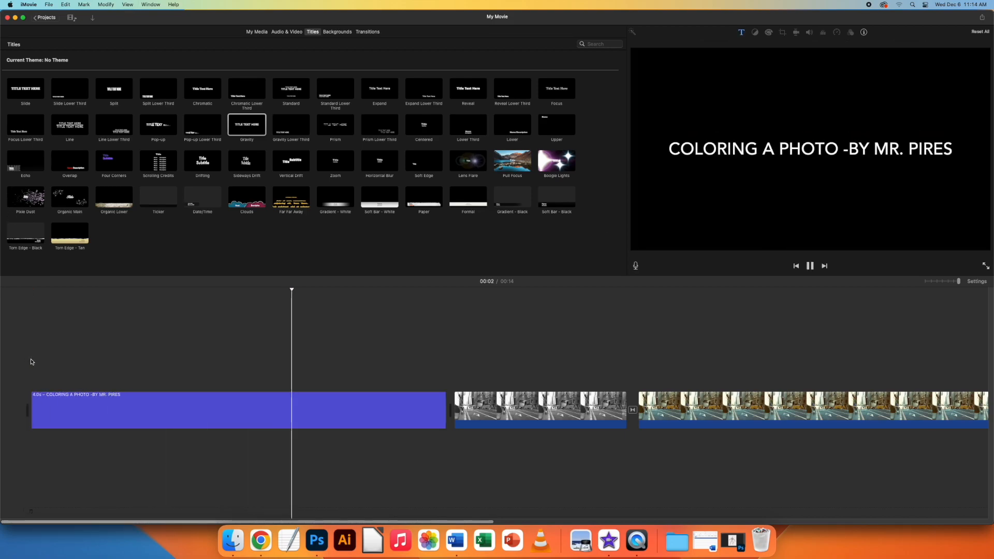
{"action": "key", "text": "space"}
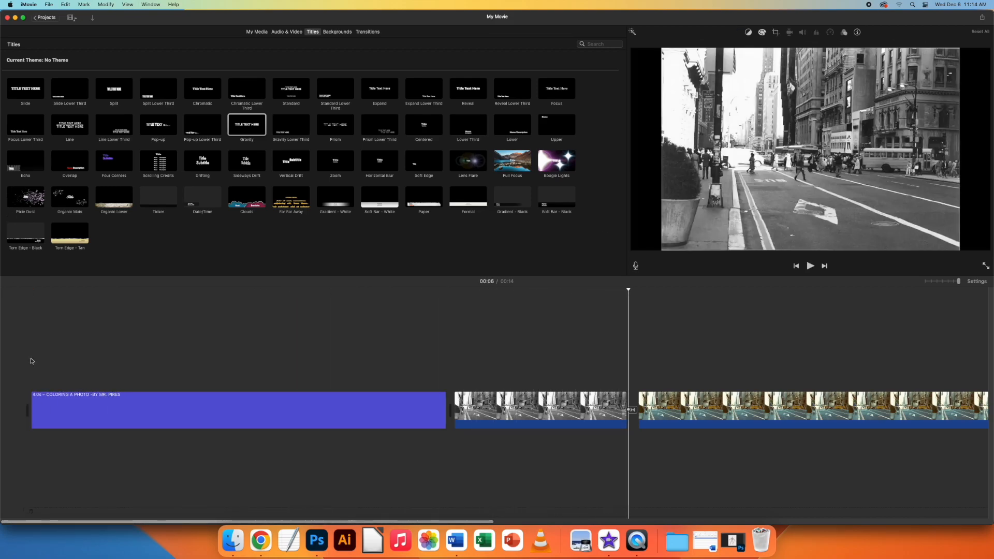
Step: Add a Fade to Black transition between the title and the black-and-white clip and preview it
{"action": "left_click", "coordinate": [369, 32]}
{"action": "left_click_drag", "start_coordinate": [109, 90], "coordinate": [401, 412]}
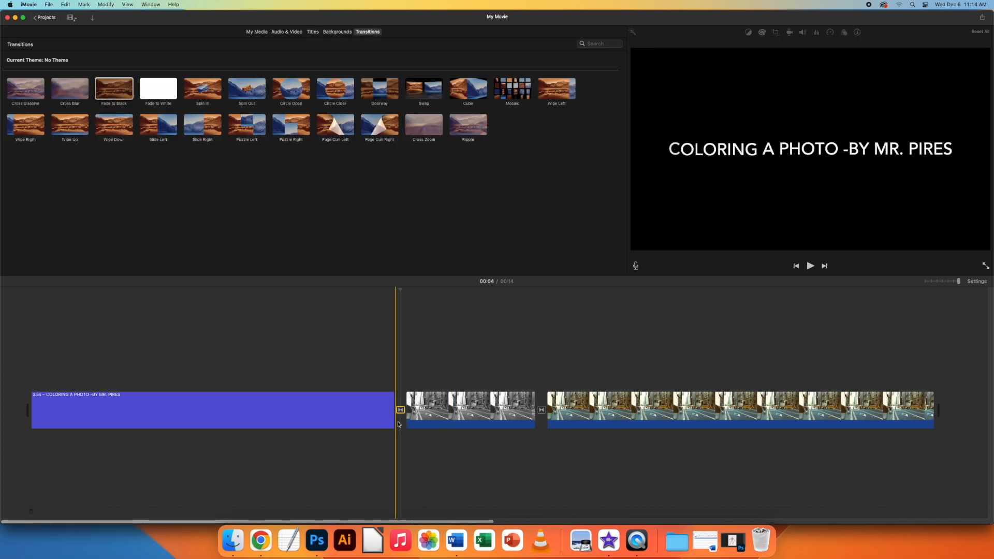
{"action": "key", "text": "space"}
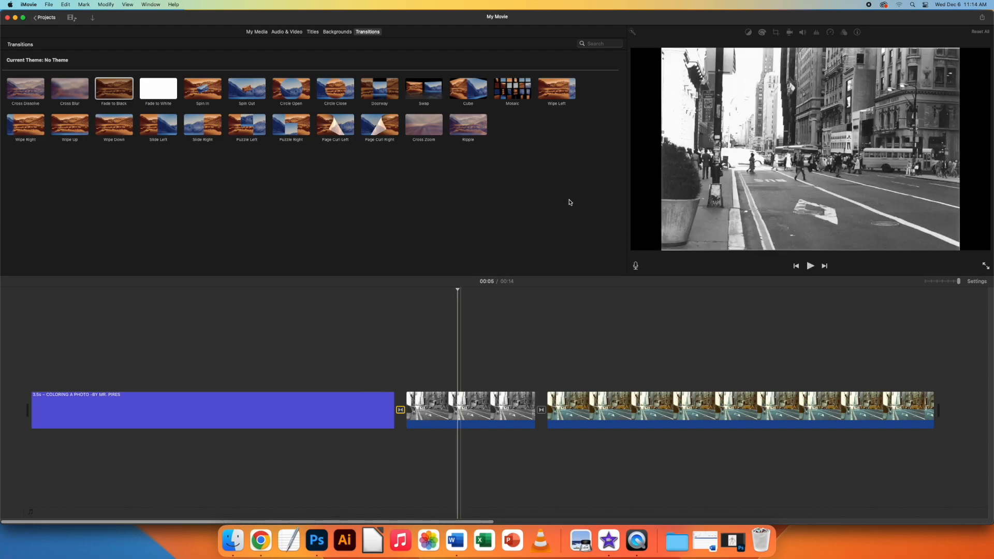
Step: Lengthen the black-and-white clip slightly and trim the end of the color clip
{"action": "left_click_drag", "start_coordinate": [727, 21], "coordinate": [597, 20]}
{"action": "left_click_drag", "start_coordinate": [406, 412], "coordinate": [448, 412]}
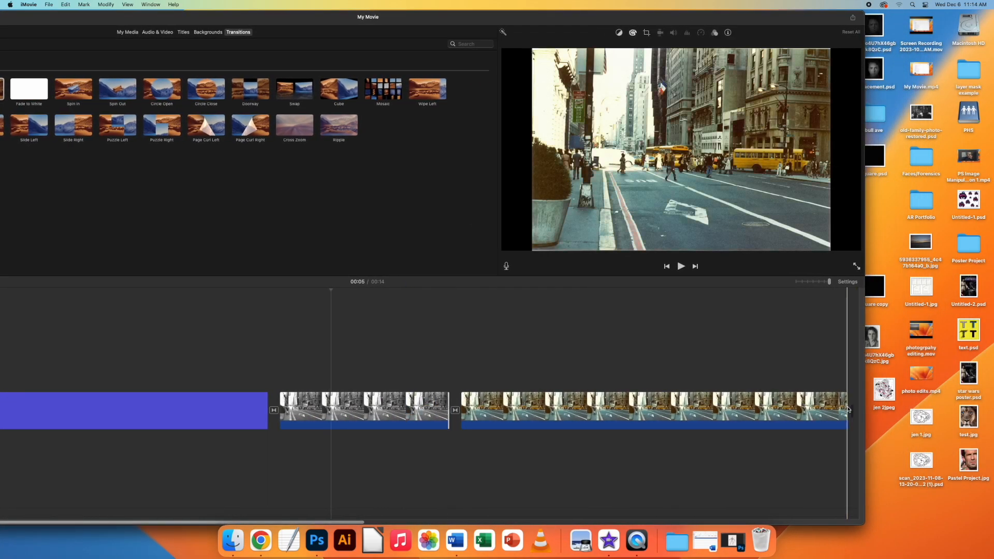
{"action": "left_click_drag", "start_coordinate": [848, 407], "coordinate": [786, 405]}
{"action": "left_click", "coordinate": [593, 357]}
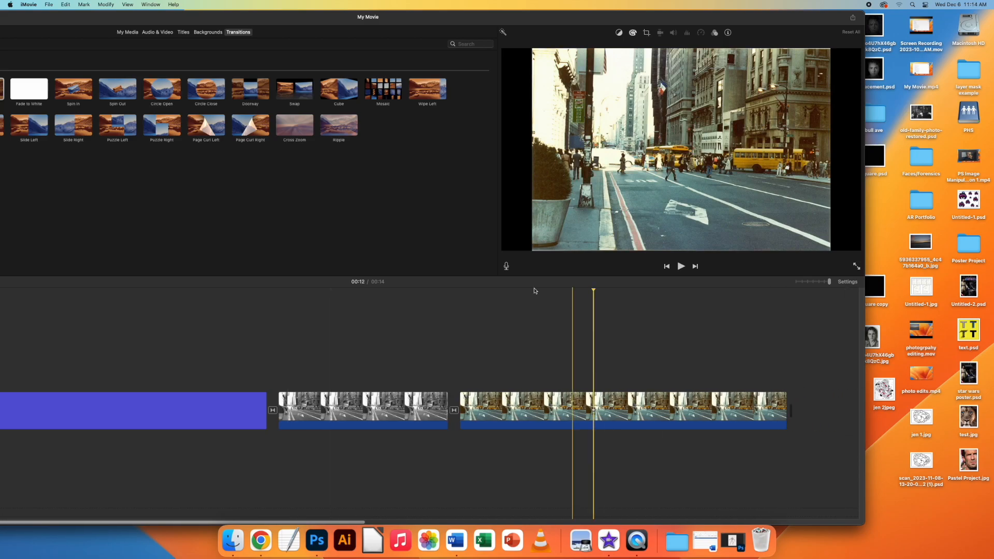
Step: Browse the available sound effects and select Pinball Machine to view its waveform
{"action": "left_click_drag", "start_coordinate": [209, 16], "coordinate": [356, 16]}
{"action": "left_click", "coordinate": [295, 32]}
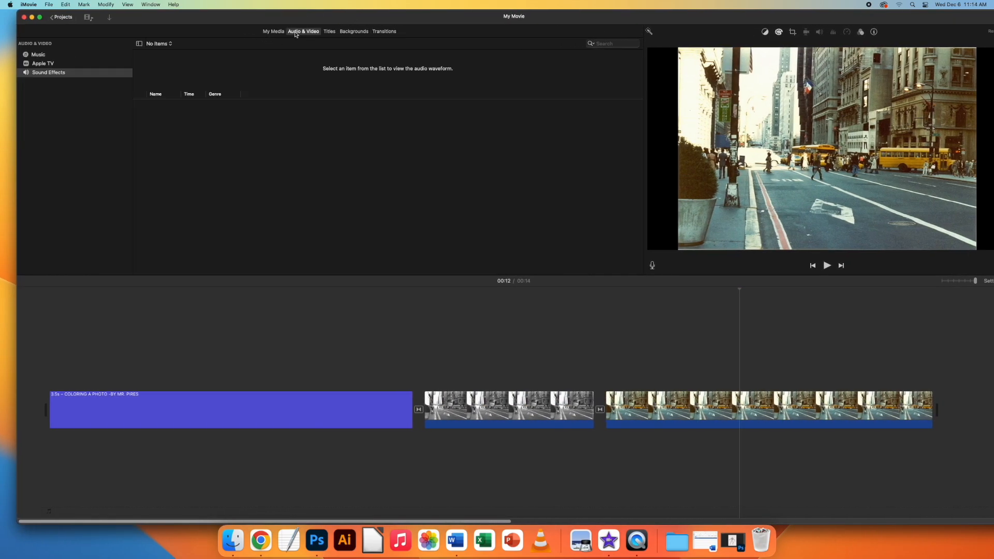
{"action": "left_click", "coordinate": [182, 151]}
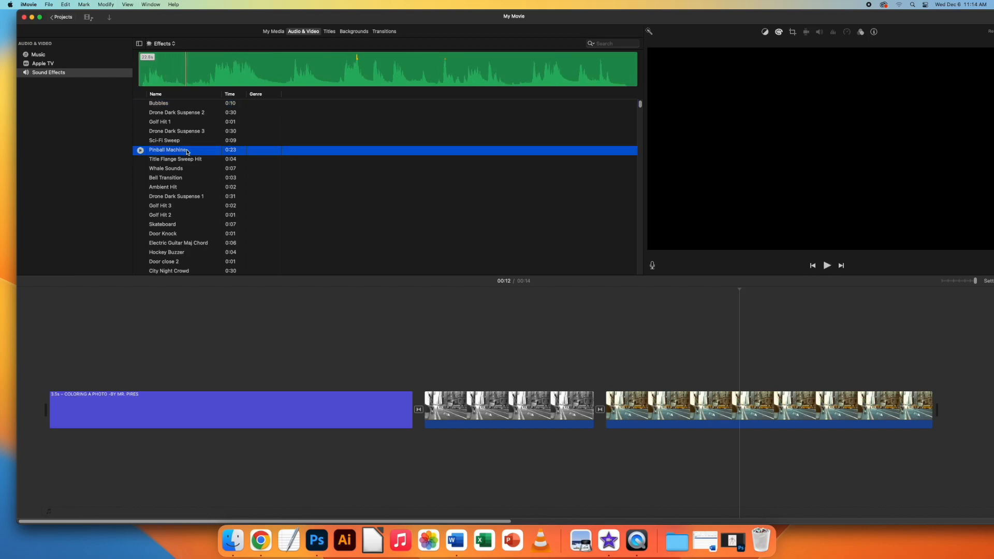
{"action": "left_click_drag", "start_coordinate": [213, 213], "coordinate": [190, 154]}
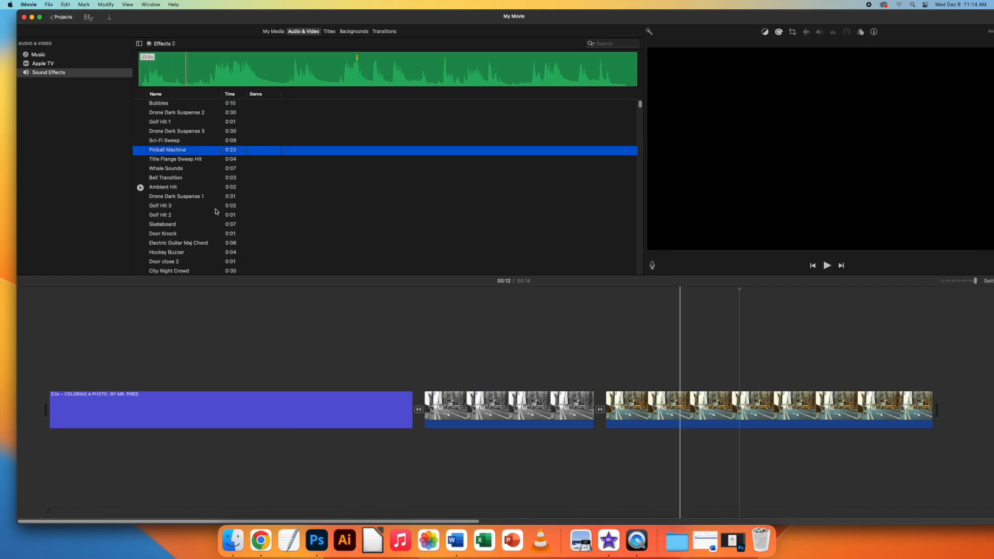
Step: Watch the movie in full screen through to its end
{"action": "left_click_drag", "start_coordinate": [634, 14], "coordinate": [438, 14]}
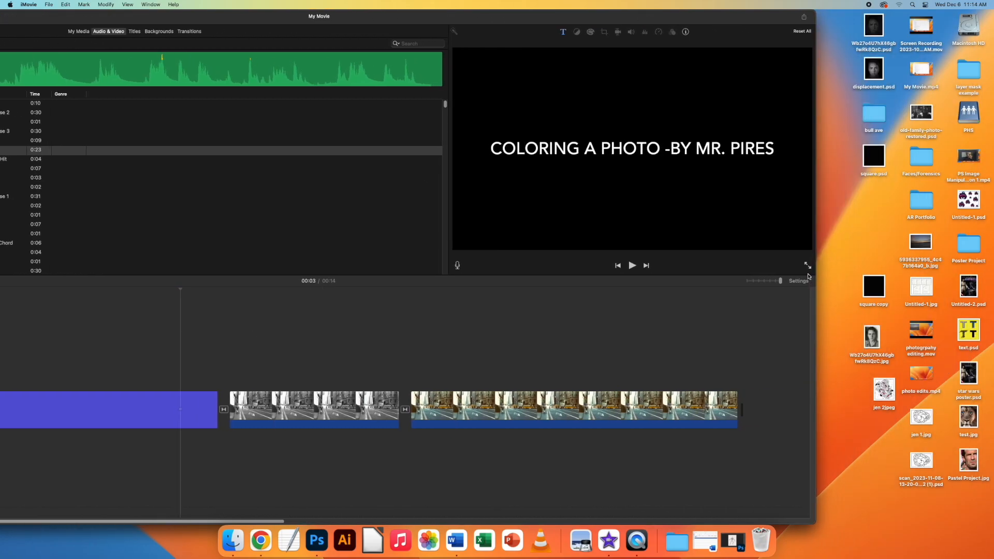
{"action": "left_click", "coordinate": [805, 268]}
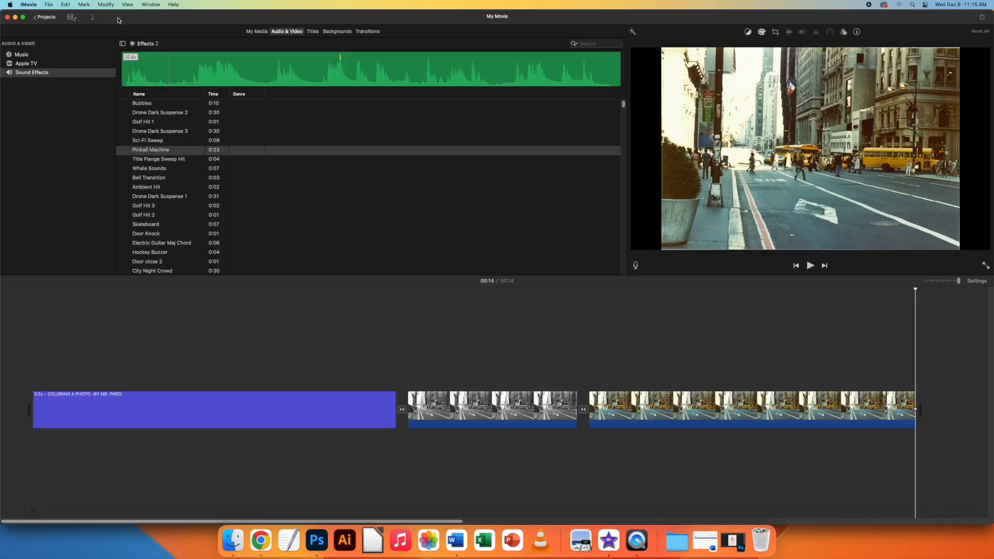
Step: Add a Fade to Black transition after the color clip at the end of the movie and preview the result
{"action": "left_click_drag", "start_coordinate": [119, 20], "coordinate": [254, 14]}
{"action": "left_click", "coordinate": [502, 31]}
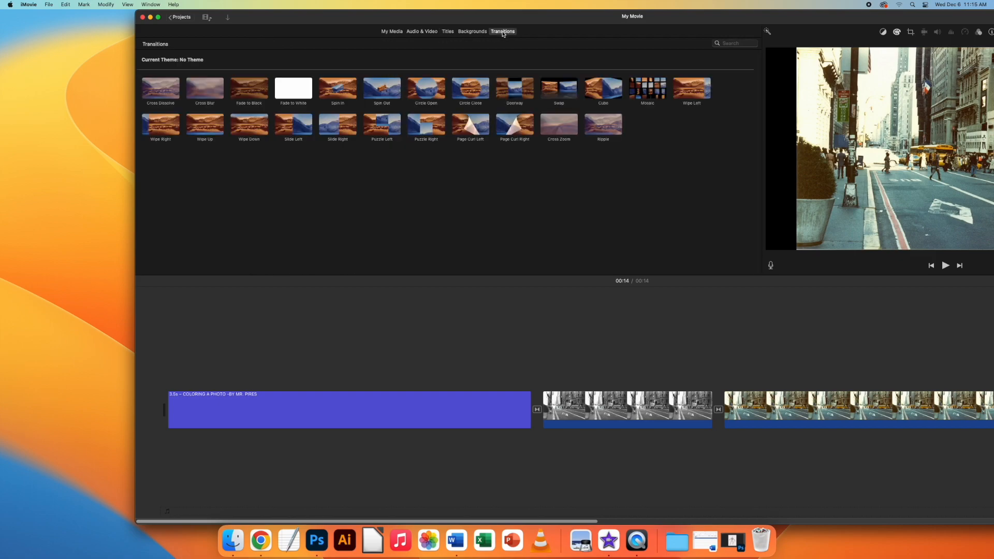
{"action": "left_click", "coordinate": [252, 94]}
{"action": "left_click_drag", "start_coordinate": [252, 93], "coordinate": [796, 317]}
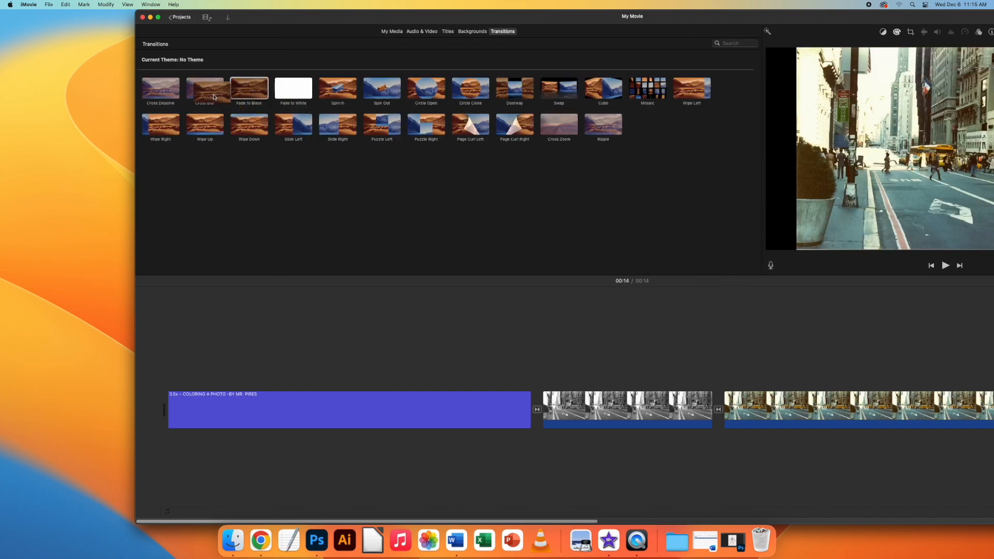
{"action": "left_click_drag", "start_coordinate": [876, 17], "coordinate": [725, 17]}
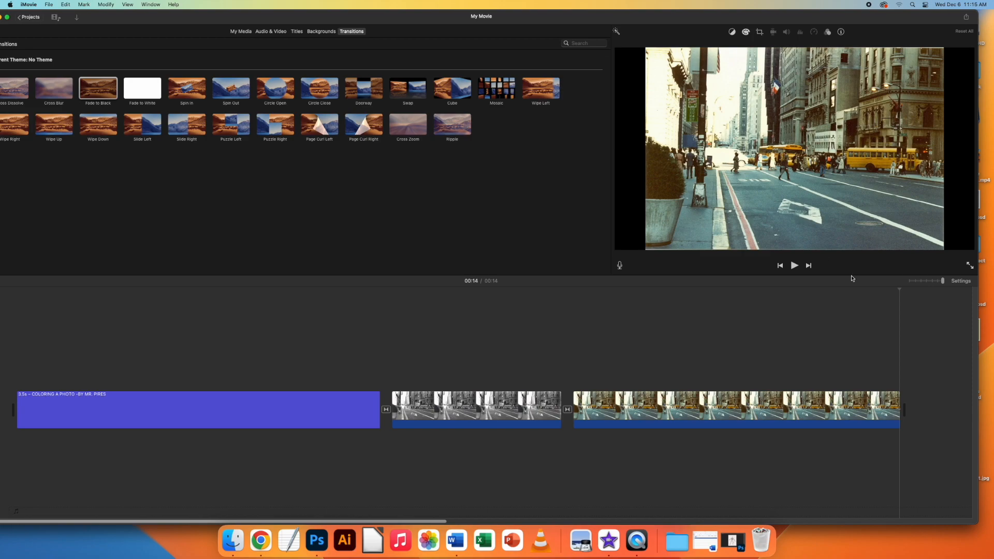
{"action": "left_click", "coordinate": [925, 281]}
{"action": "left_click_drag", "start_coordinate": [392, 16], "coordinate": [500, 16]}
{"action": "left_click_drag", "start_coordinate": [199, 94], "coordinate": [235, 404]}
{"action": "key", "text": "space"}
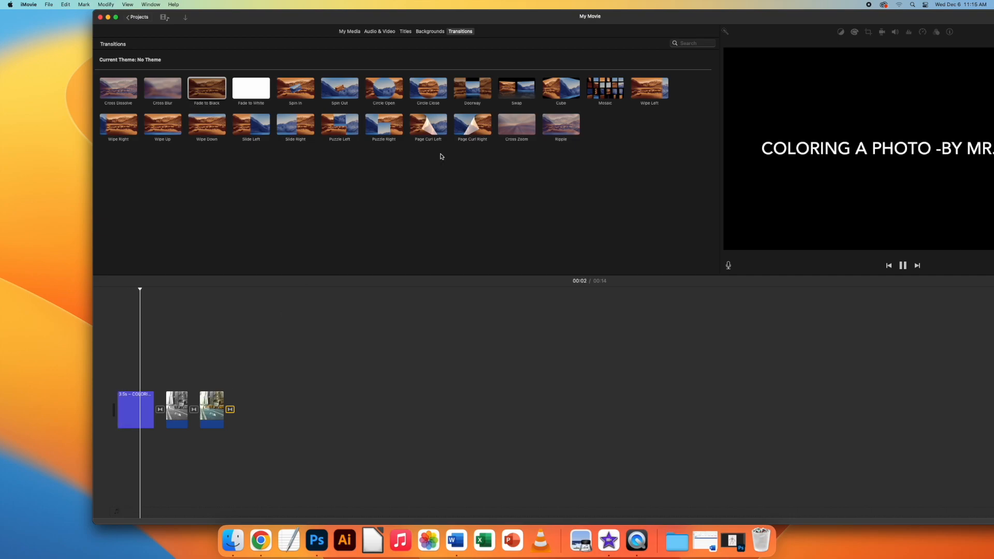
{"action": "left_click_drag", "start_coordinate": [549, 19], "coordinate": [426, 19]}
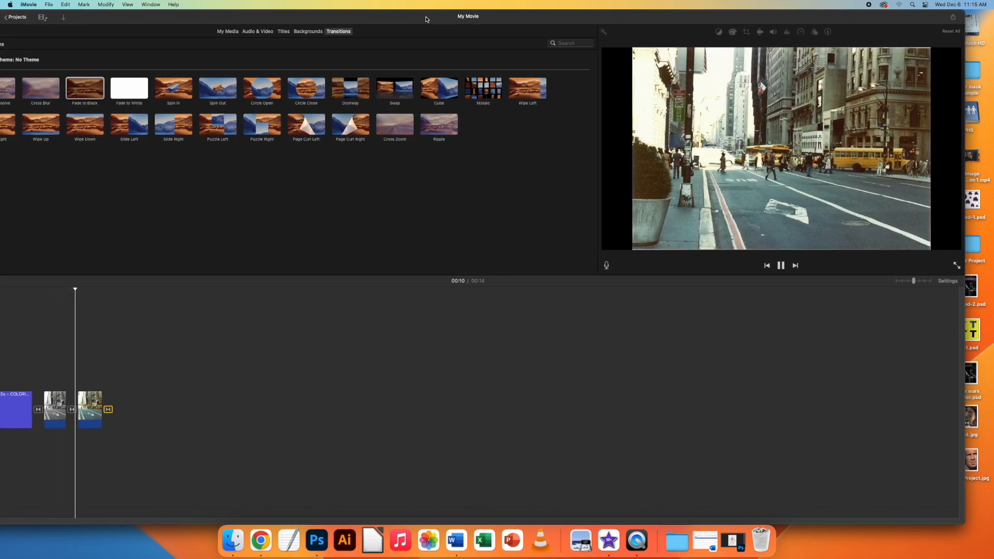
{"action": "key", "text": "space"}
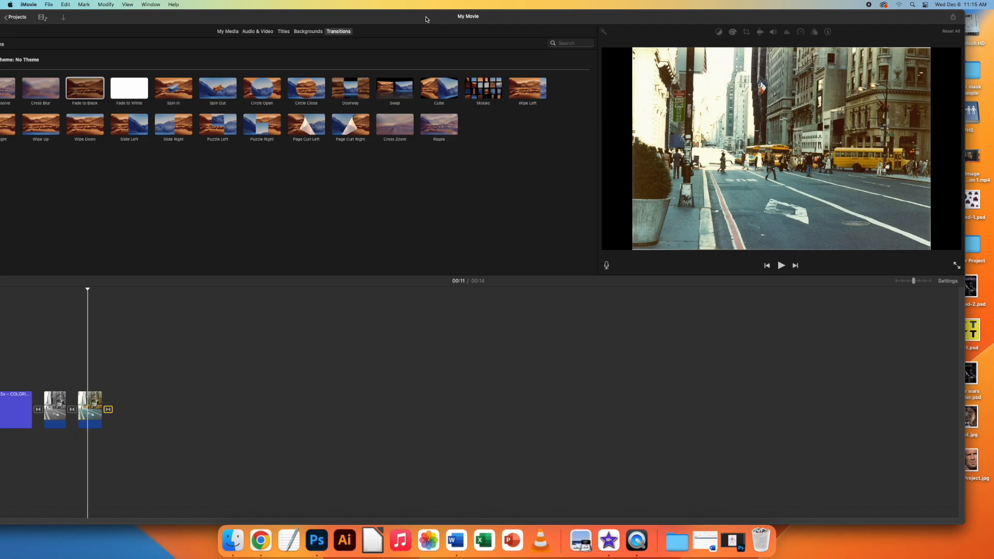
Step: Export the movie as a video file titled with the author's name followed by "- color photo"
{"action": "left_click", "coordinate": [953, 16]}
{"action": "left_click", "coordinate": [917, 78]}
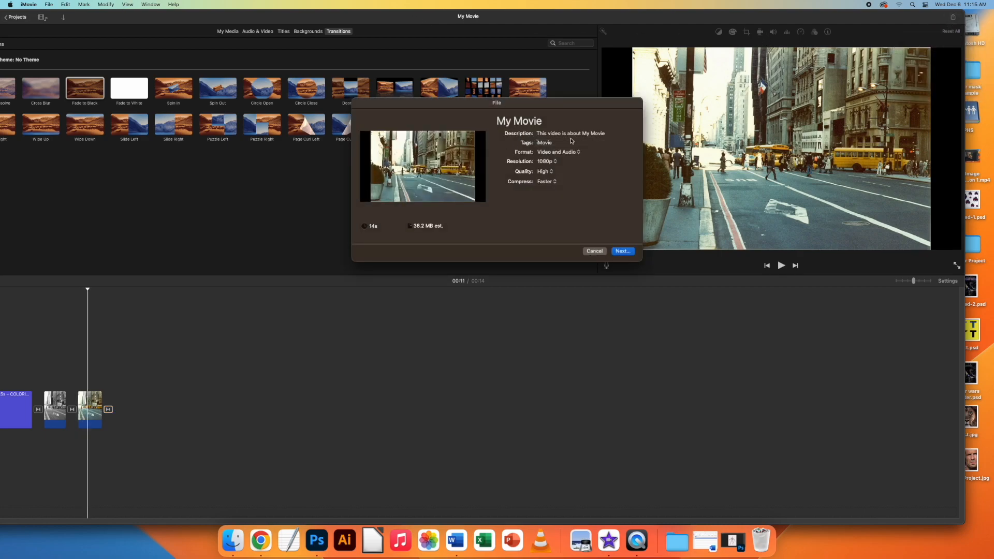
{"action": "left_click", "coordinate": [534, 121]}
{"action": "type", "text": "Mr. Pires - color photo"}
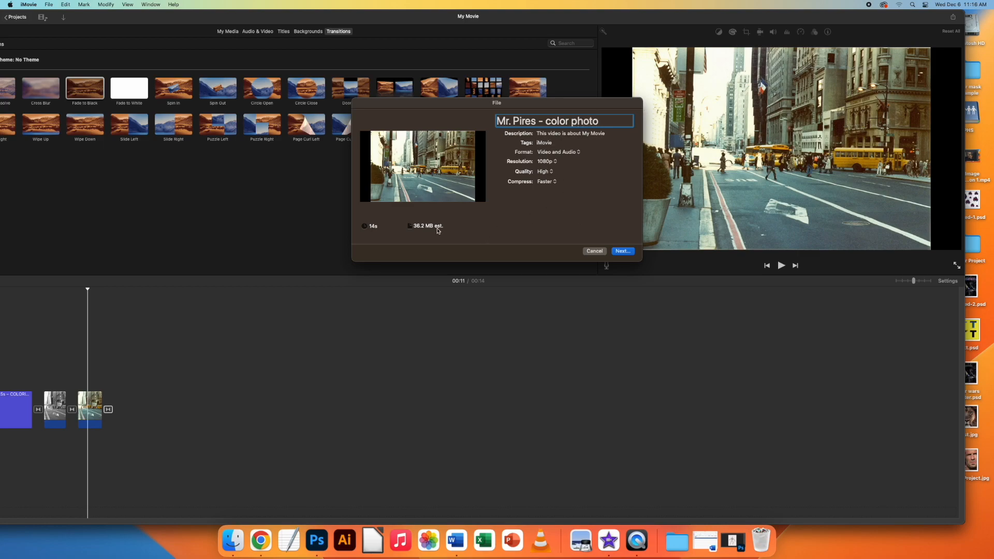
{"action": "left_click", "coordinate": [625, 252]}
{"action": "left_click", "coordinate": [558, 195]}
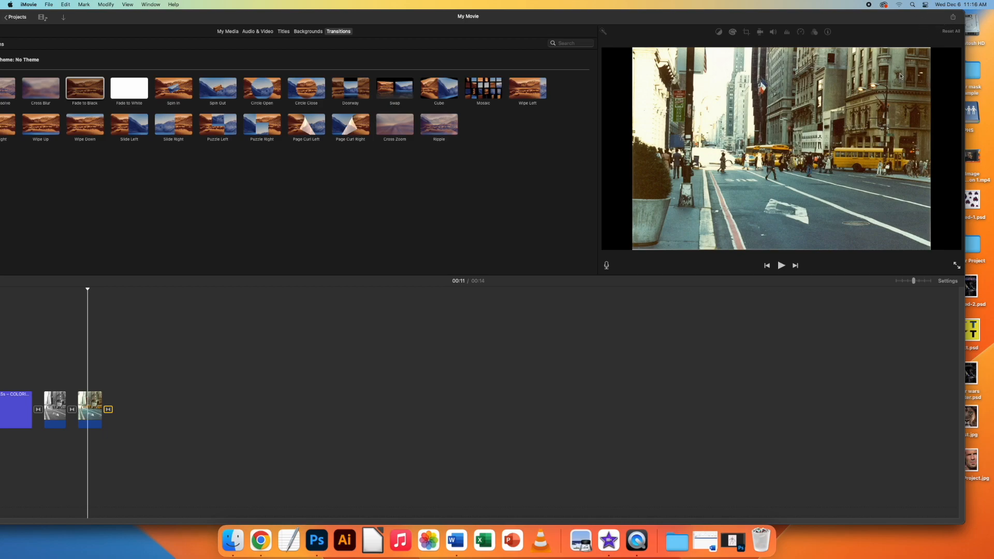
Step: Move the movie editor aside and minimize it to uncover the exported video on the desktop
{"action": "double_click", "coordinate": [894, 21]}
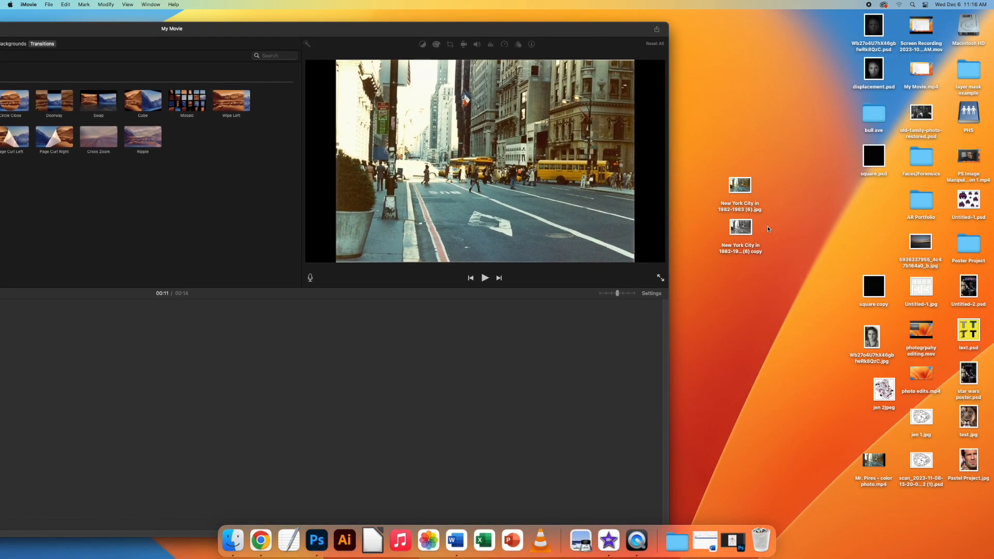
{"action": "left_click", "coordinate": [806, 199]}
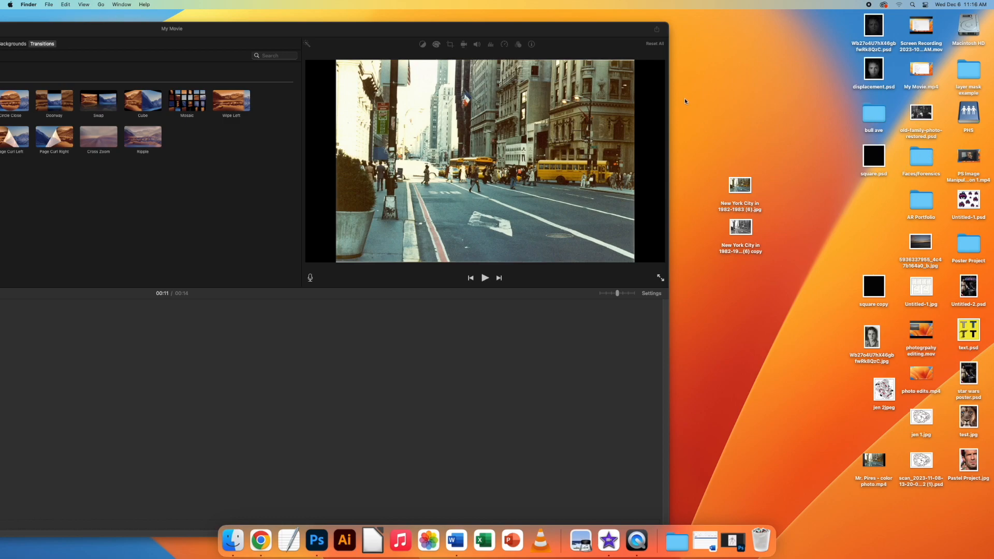
{"action": "left_click_drag", "start_coordinate": [592, 33], "coordinate": [858, 91]}
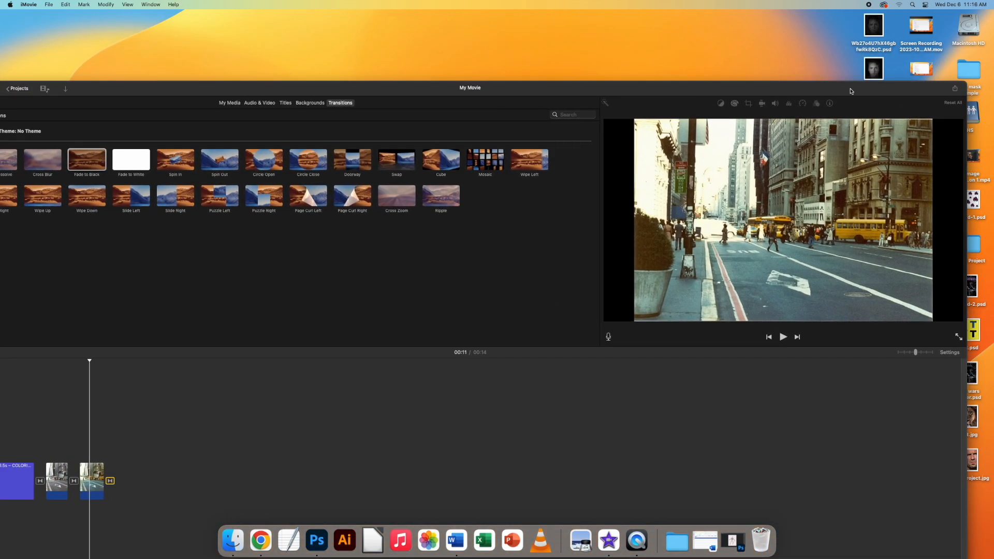
{"action": "left_click_drag", "start_coordinate": [165, 91], "coordinate": [360, 70]}
{"action": "left_click", "coordinate": [184, 69]}
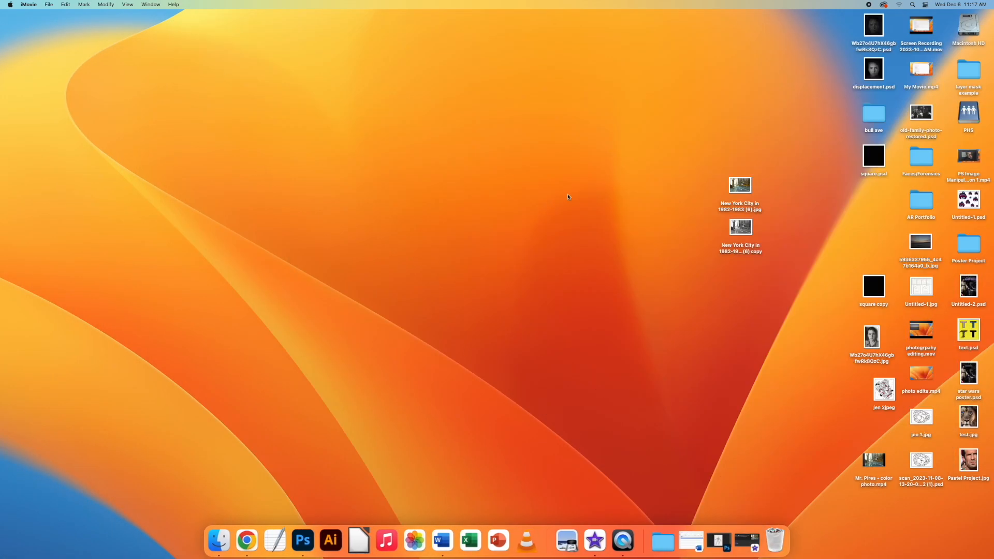
Step: Open the exported color photo MP4 from the desktop in QuickTime Player, play it, and close it
{"action": "left_click", "coordinate": [875, 461]}
{"action": "double_click", "coordinate": [877, 462]}
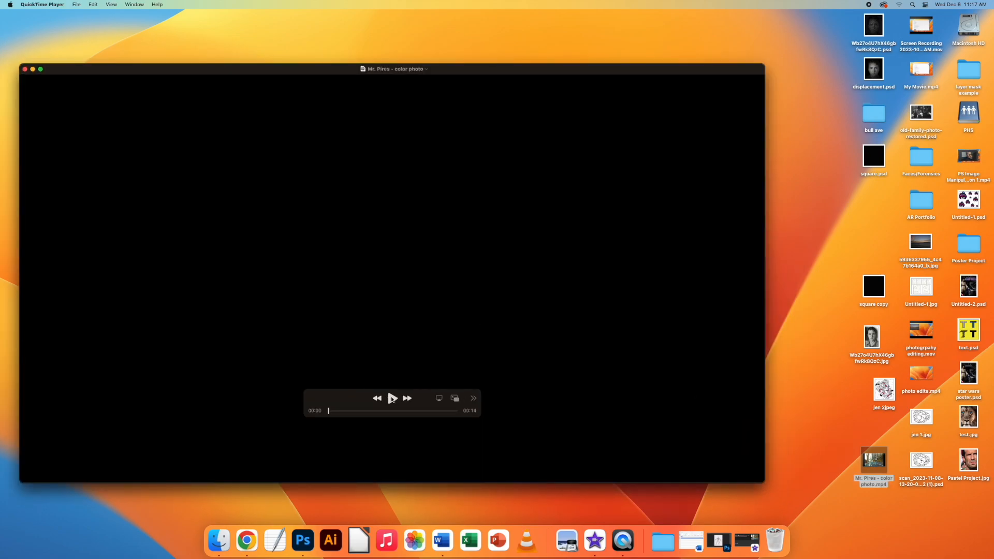
{"action": "left_click", "coordinate": [392, 399]}
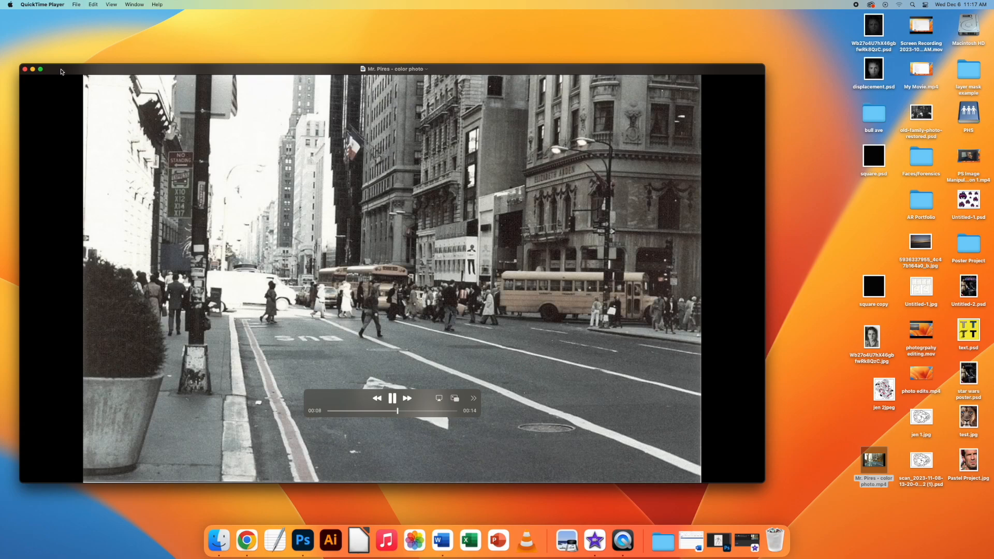
{"action": "left_click", "coordinate": [25, 68]}
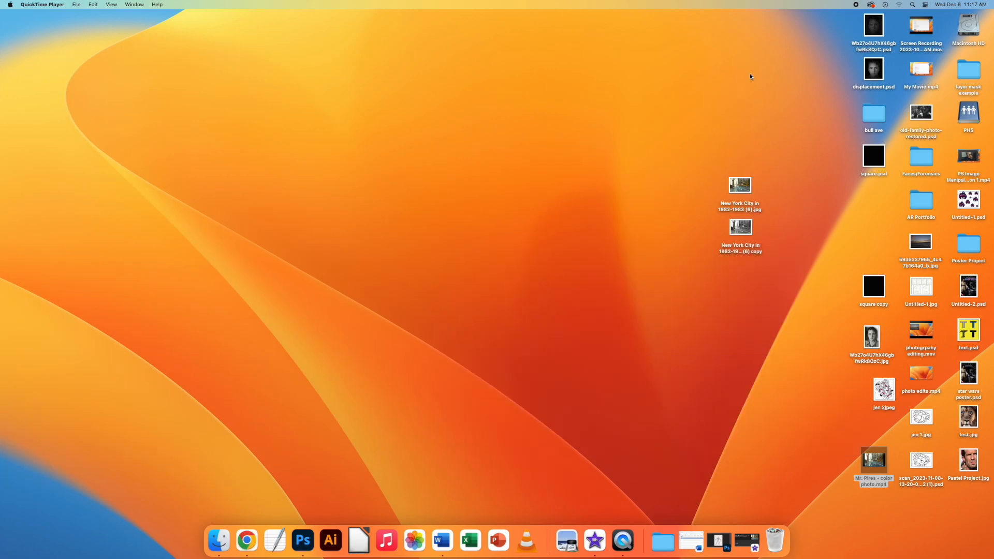
{"action": "left_click", "coordinate": [856, 5]}
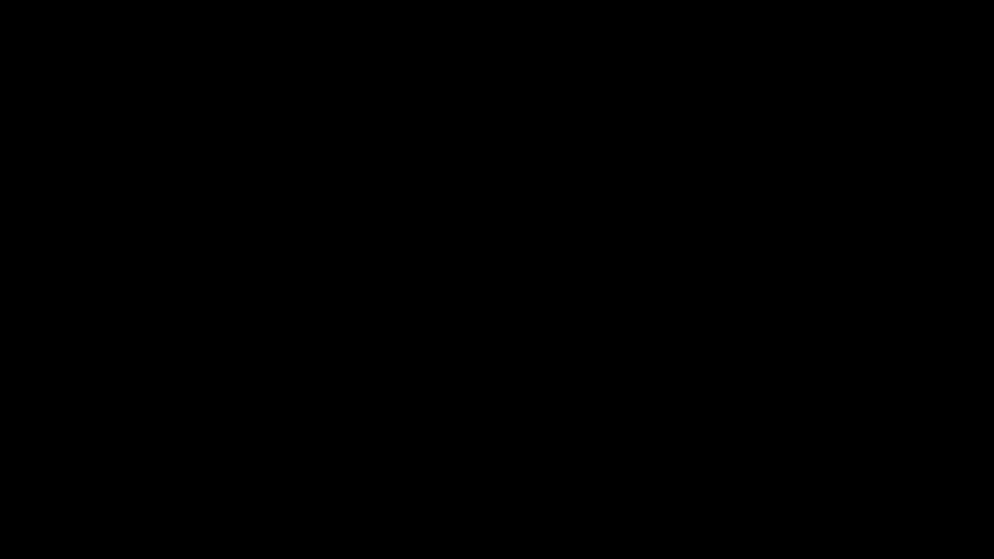